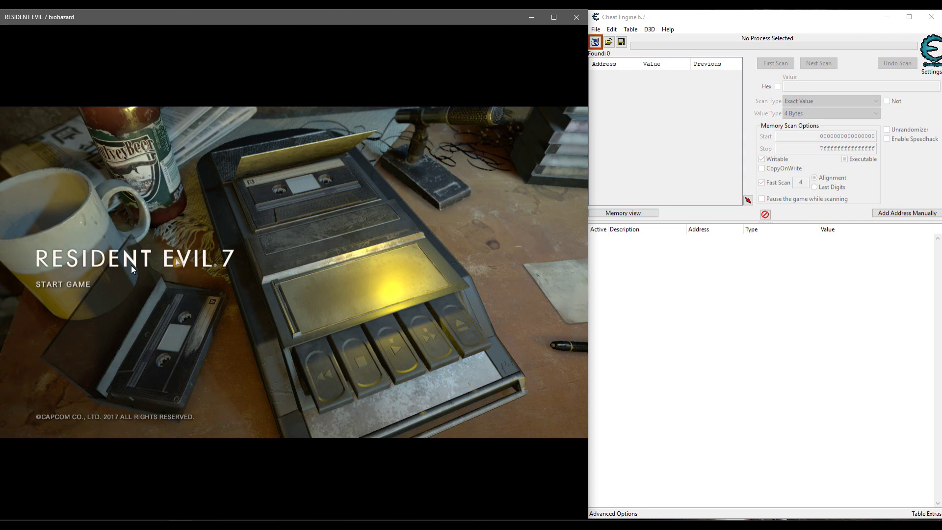
- Start Resident Evil 7 and load save slot 5, the Madhouse save in Main House 1F
{"action": "left_click", "coordinate": [65, 285]}
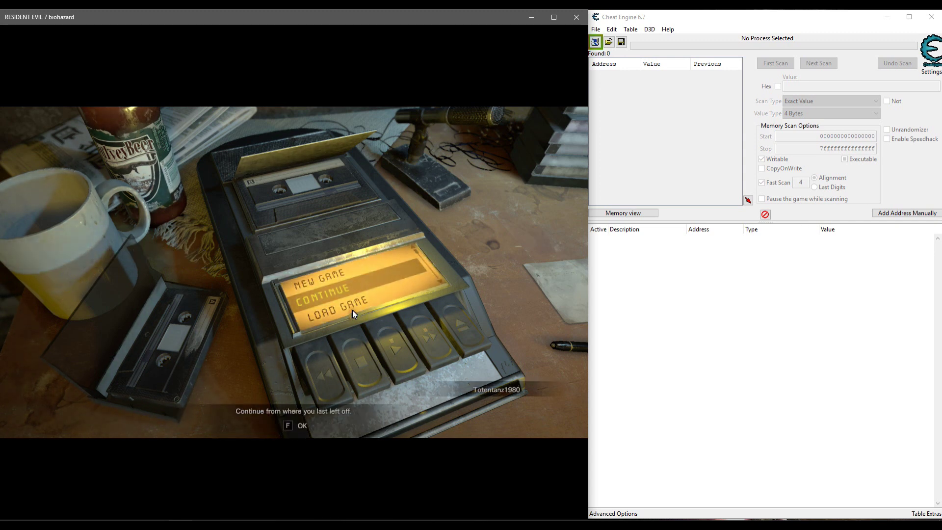
{"action": "left_click", "coordinate": [347, 293]}
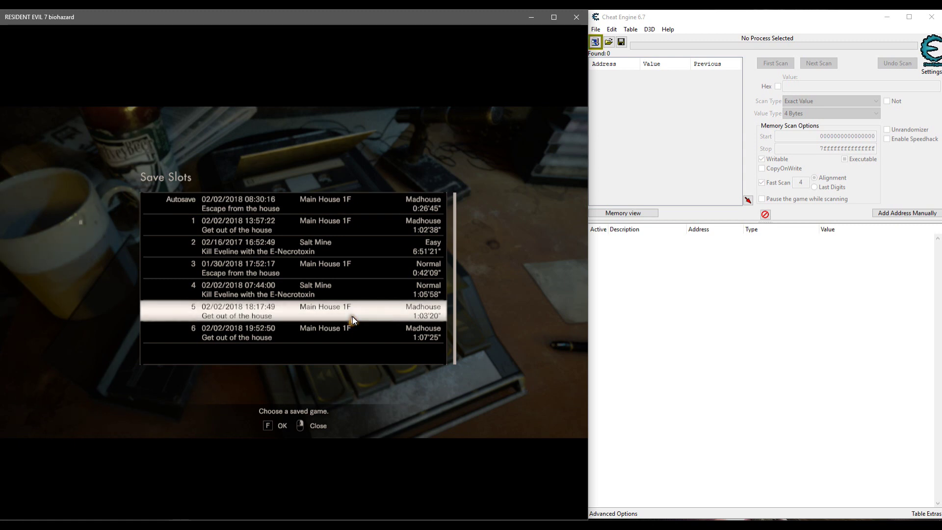
{"action": "left_click", "coordinate": [352, 316]}
{"action": "left_click", "coordinate": [330, 293]}
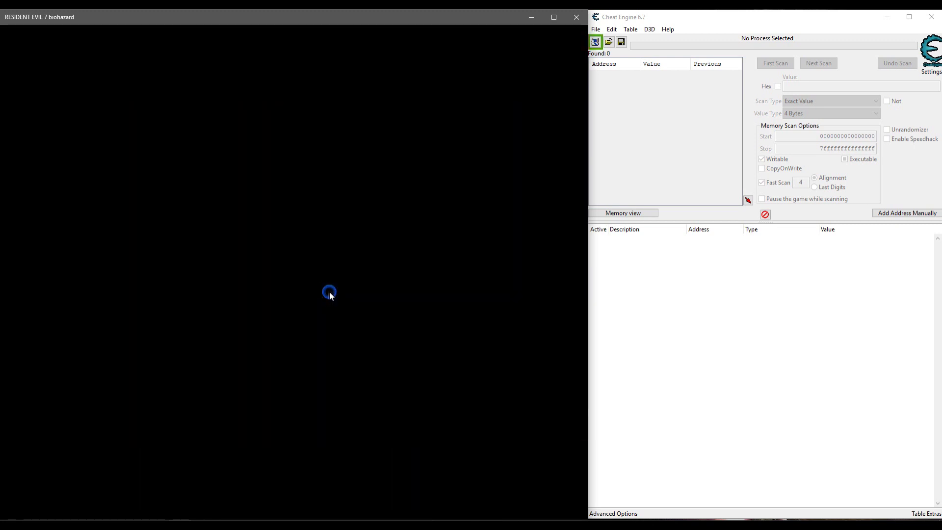
- Switch to Cheat Engine and attach it to the re7.exe process
{"action": "left_click", "coordinate": [595, 42]}
{"action": "left_click", "coordinate": [595, 43]}
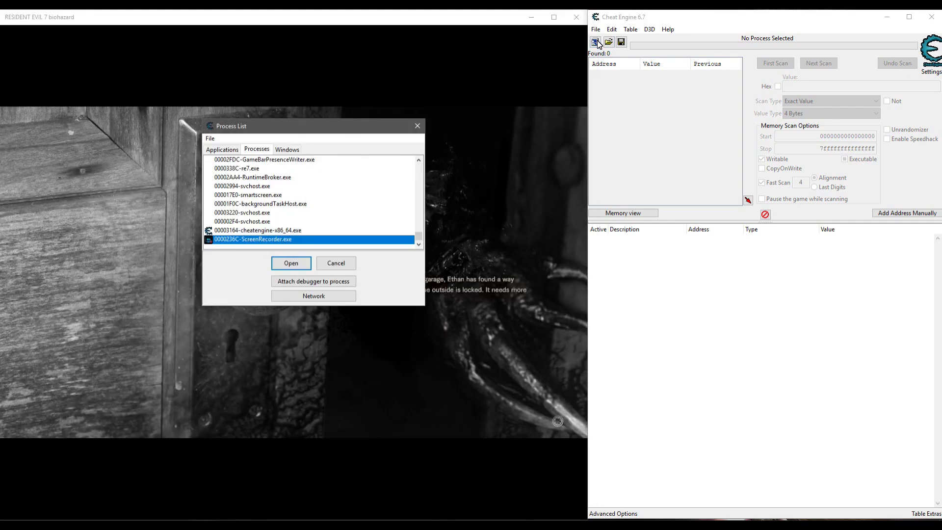
{"action": "key", "text": "Up"}
{"action": "key", "text": "Up"}
{"action": "key", "text": "Up"}
{"action": "key", "text": "Up"}
{"action": "key", "text": "Up"}
{"action": "key", "text": "Up"}
{"action": "key", "text": "Up"}
{"action": "key", "text": "Up"}
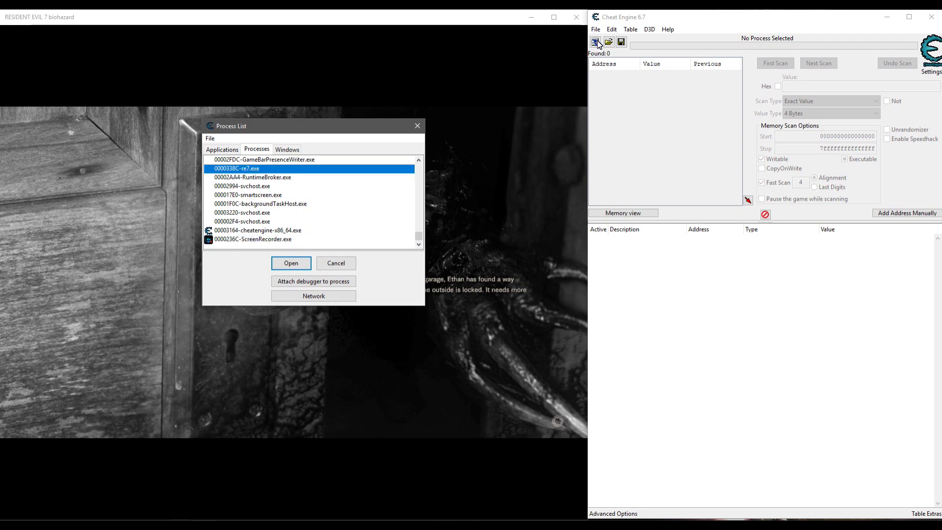
{"action": "scroll", "coordinate": [313, 202], "scroll_direction": "up", "scroll_amount": 2}
{"action": "scroll", "coordinate": [598, 44], "scroll_direction": "down", "scroll_amount": 2}
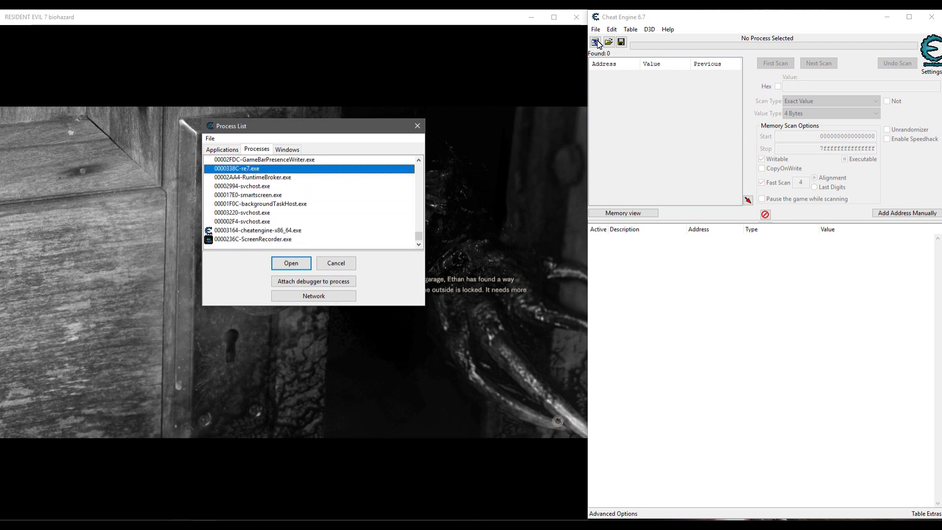
{"action": "key", "text": "Return"}
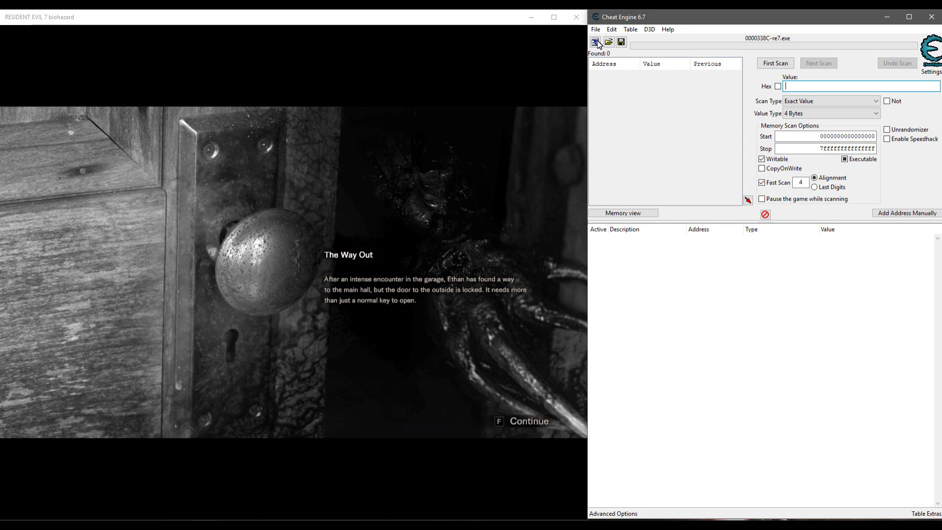
- Switch to the game, continue into the loaded save and check the Item Box Opened count in the play statistics
{"action": "left_click", "coordinate": [294, 273]}
{"action": "key", "text": "f"}
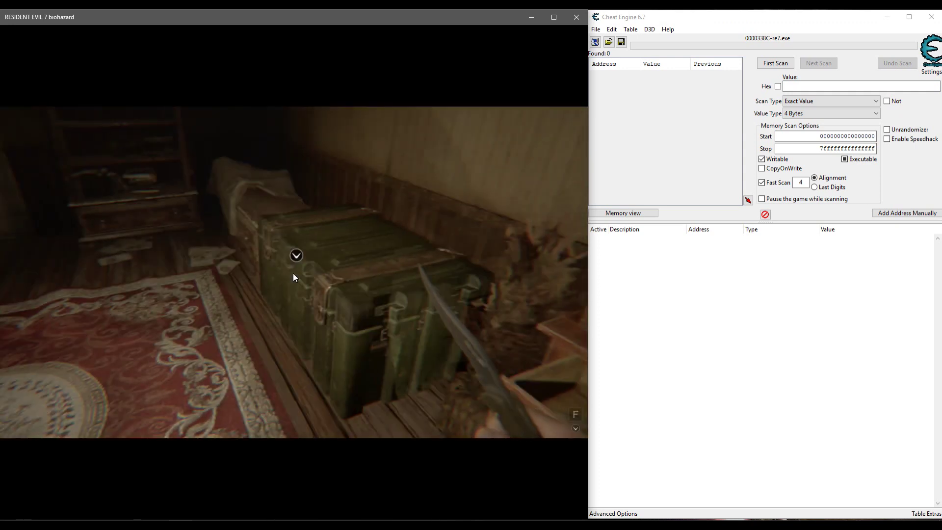
{"action": "key", "text": "Escape"}
{"action": "left_click", "coordinate": [324, 273]}
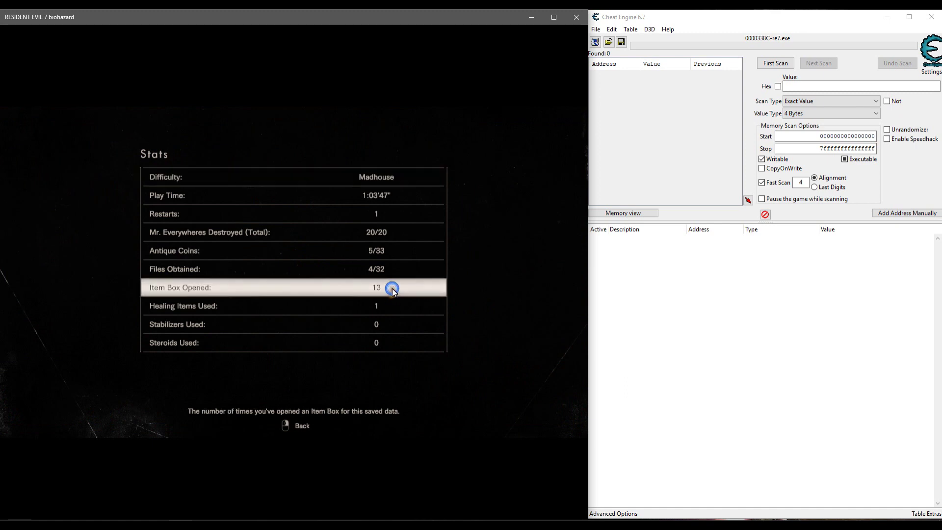
- In Cheat Engine, run a 4-byte first scan for the exact value 13 and repeat it as a next scan
{"action": "left_click", "coordinate": [802, 88]}
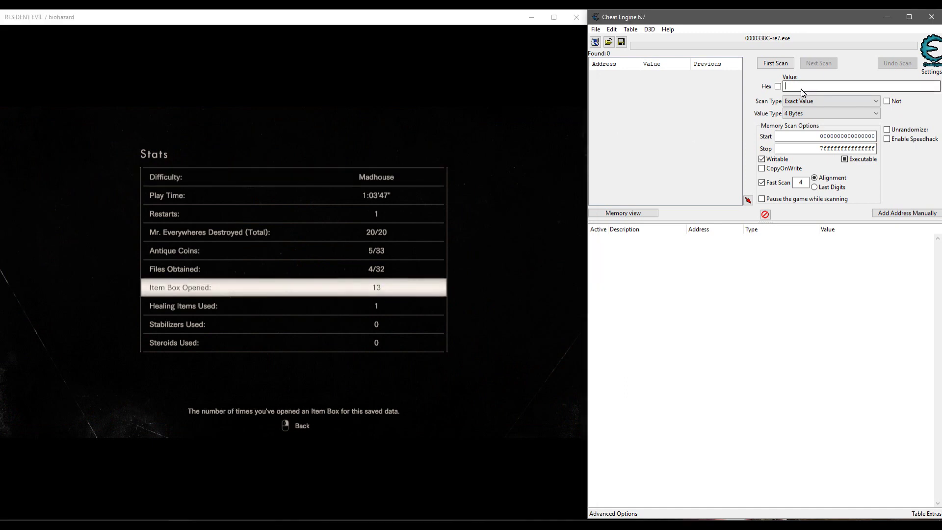
{"action": "type", "text": "13"}
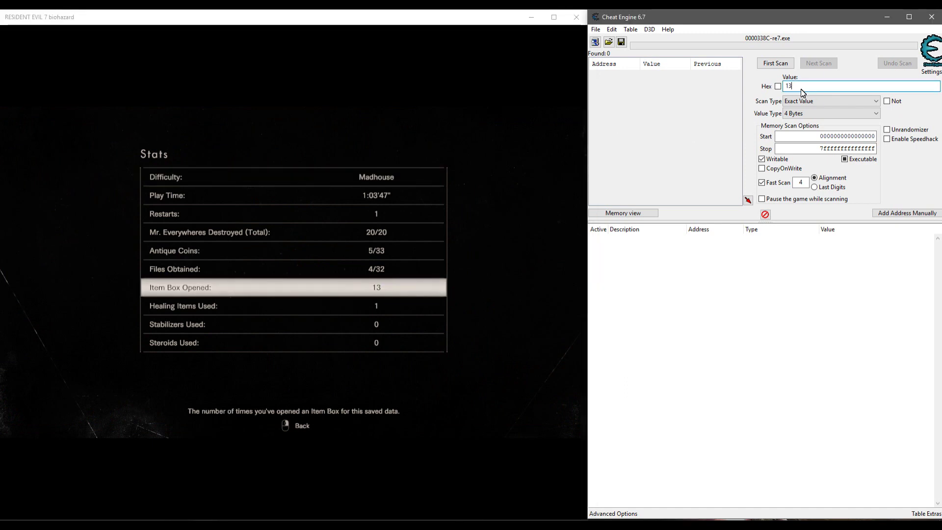
{"action": "key", "text": "Return"}
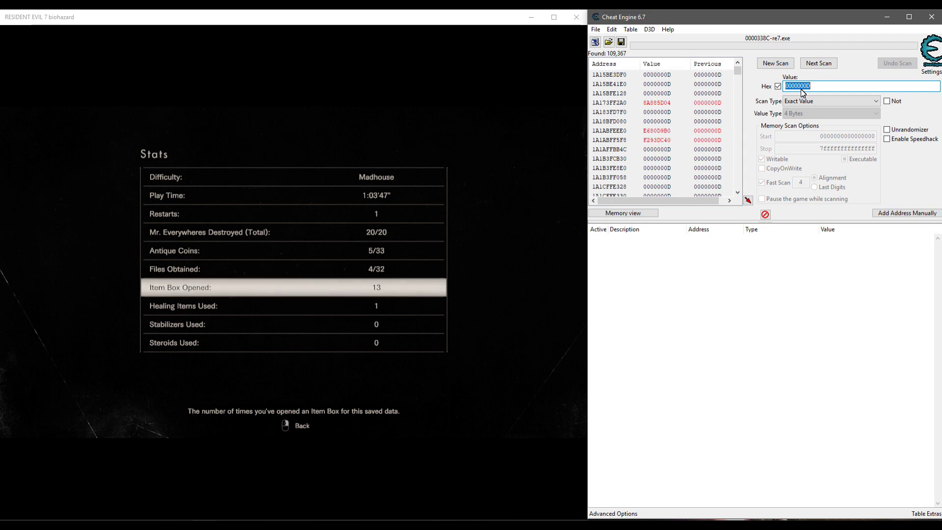
{"action": "key", "text": "Return"}
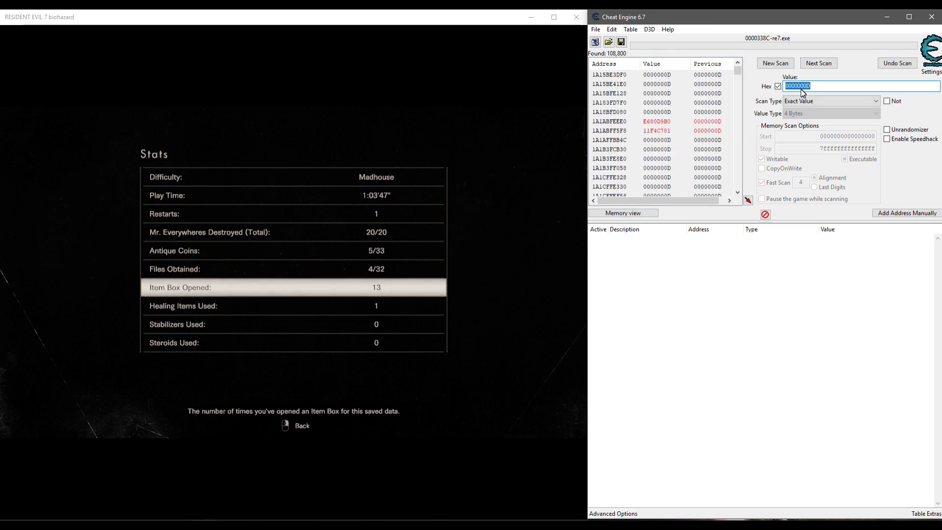
- Return to the game, open and close the green item box once, and bring up the play statistics again
{"action": "left_click", "coordinate": [512, 302]}
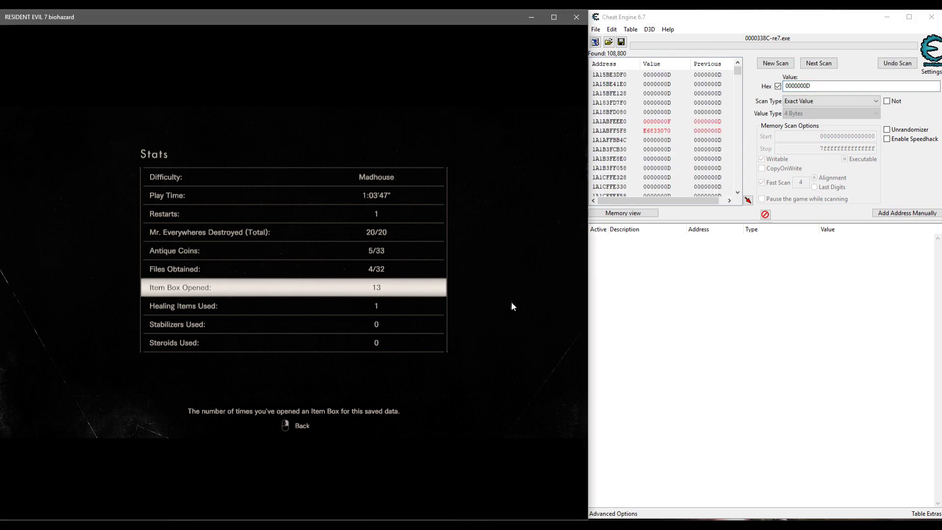
{"action": "key", "text": "Escape"}
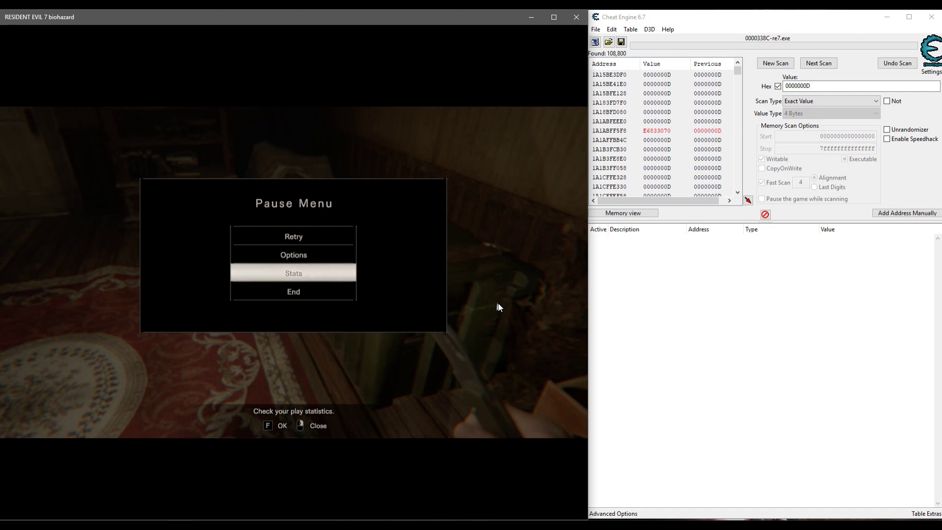
{"action": "key", "text": "Escape"}
{"action": "key", "text": "w"}
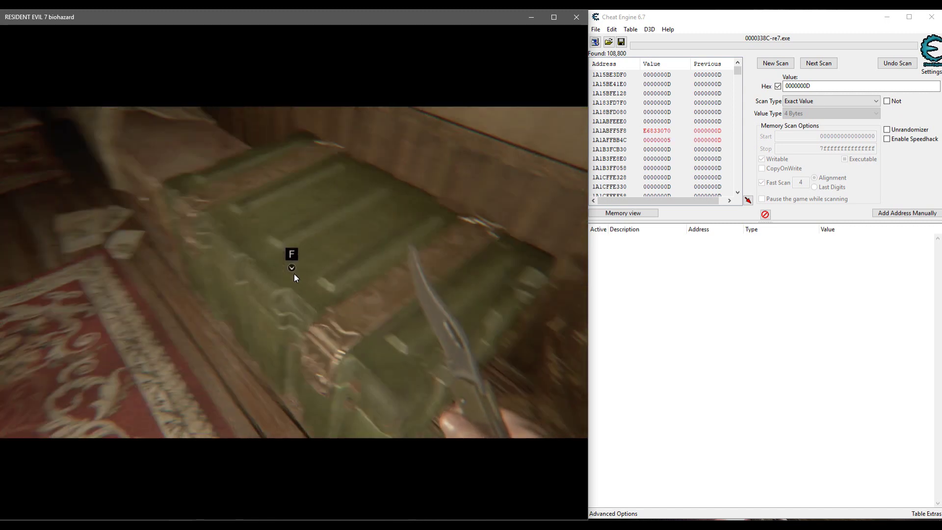
{"action": "key", "text": "f"}
{"action": "key", "text": "f"}
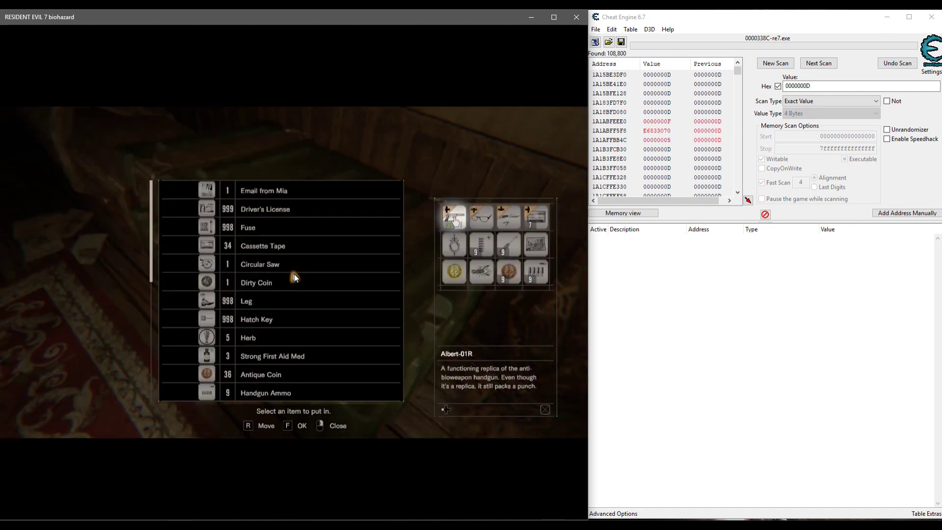
{"action": "key", "text": "Escape"}
{"action": "key", "text": "Escape"}
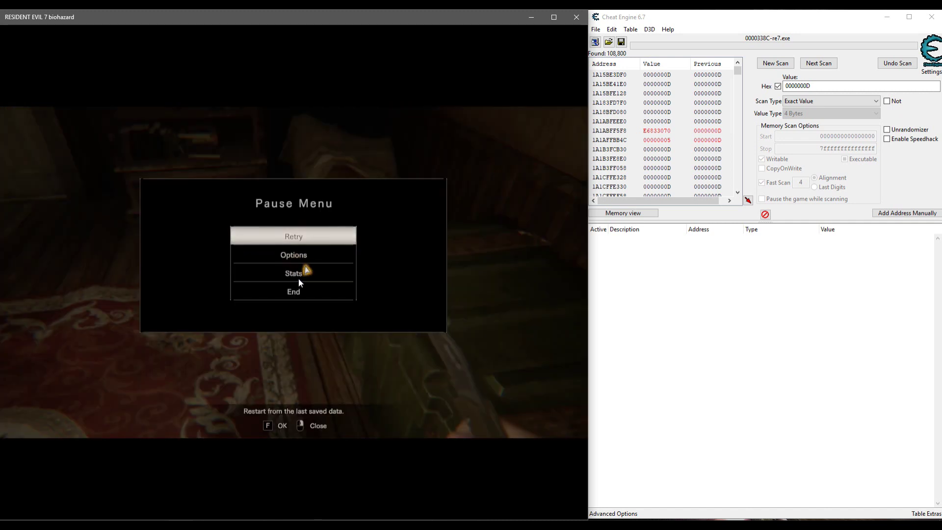
{"action": "left_click", "coordinate": [303, 272]}
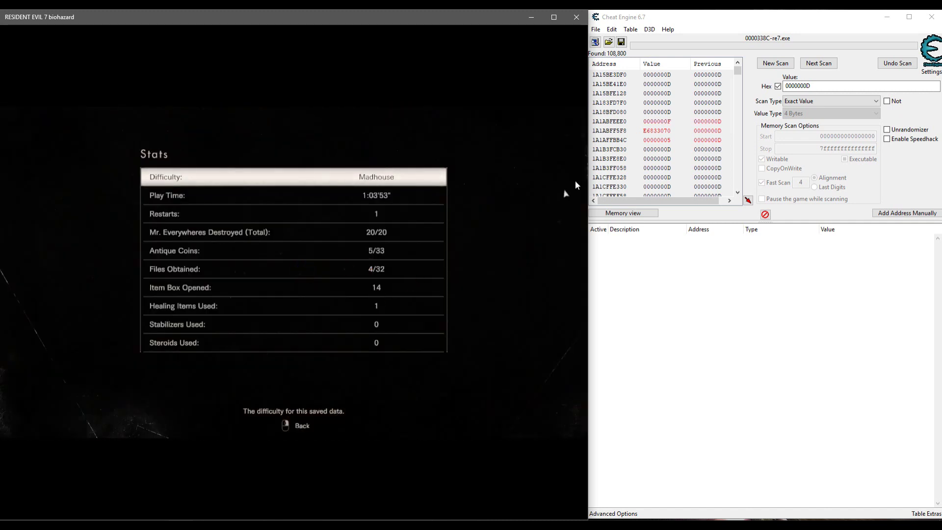
- In Cheat Engine, narrow the results with a next scan for the decimal value 14 and repeat the scan
{"action": "left_click", "coordinate": [778, 86]}
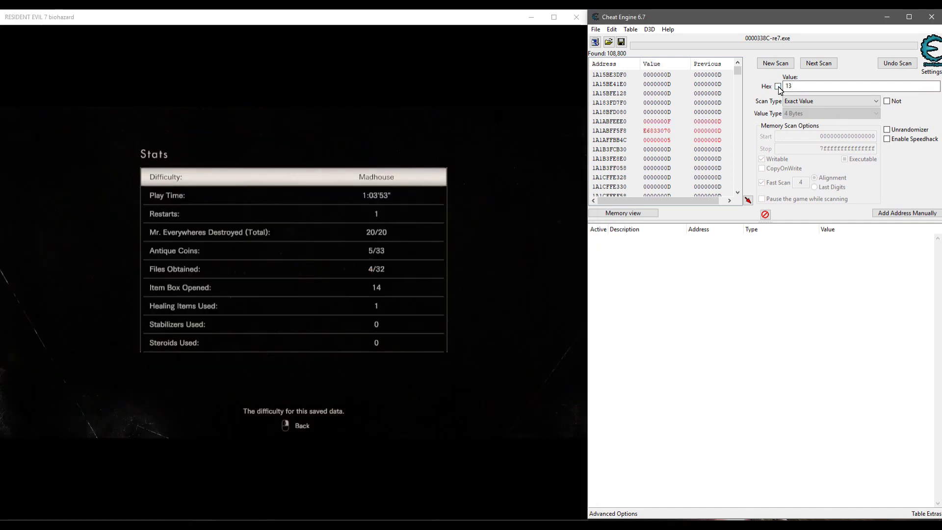
{"action": "left_click_drag", "start_coordinate": [793, 87], "coordinate": [731, 69]}
{"action": "type", "text": "14"}
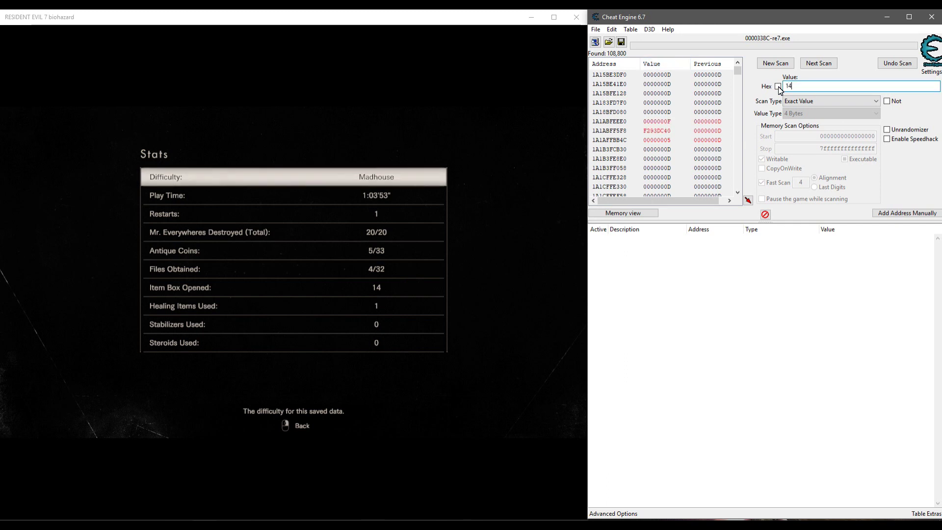
{"action": "left_click", "coordinate": [778, 86]}
{"action": "key", "text": "Return"}
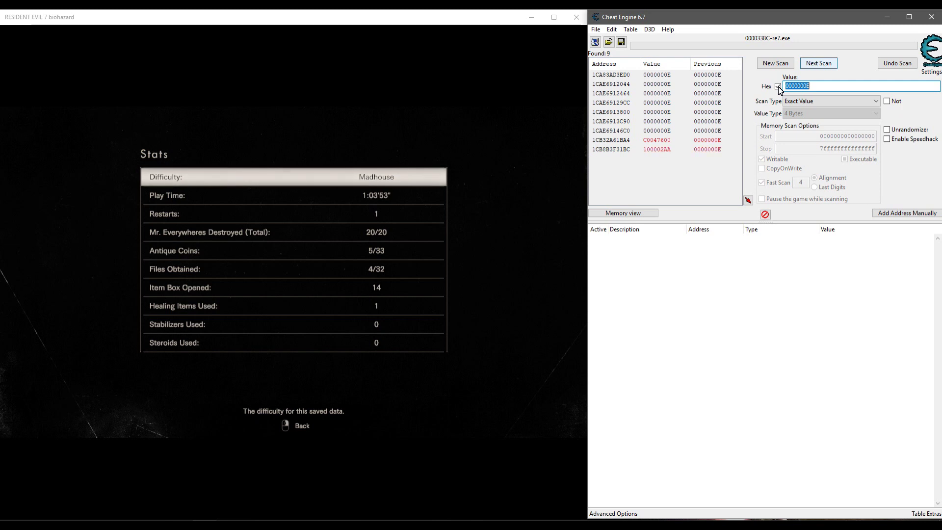
{"action": "key", "text": "Return"}
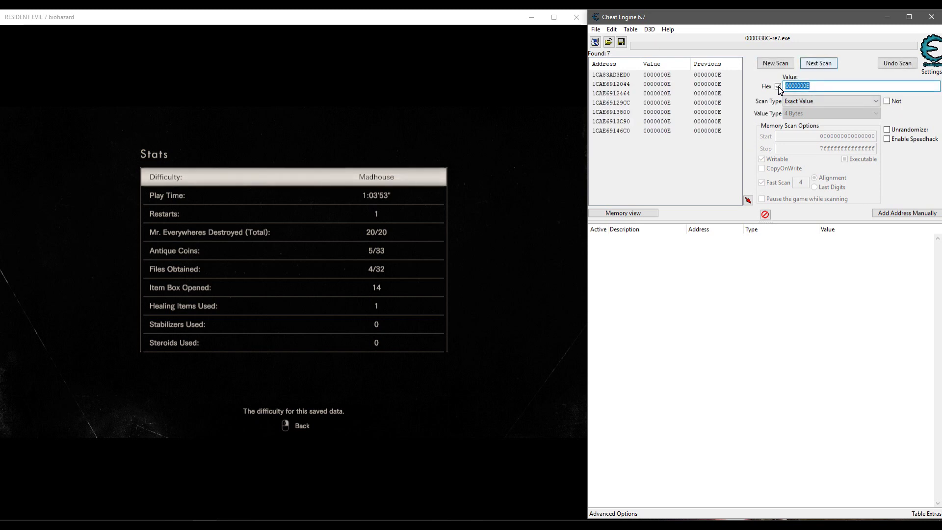
- Leave the game's statistics page, add address 1CA83AD3ED0 to the cheat table and set its value to 00000001
{"action": "key", "text": "alt+Tab"}
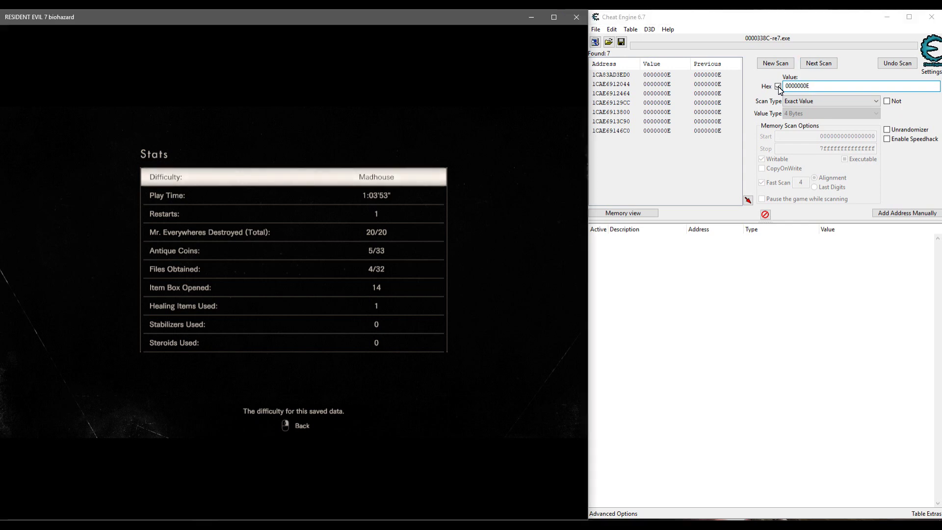
{"action": "right_click", "coordinate": [546, 240]}
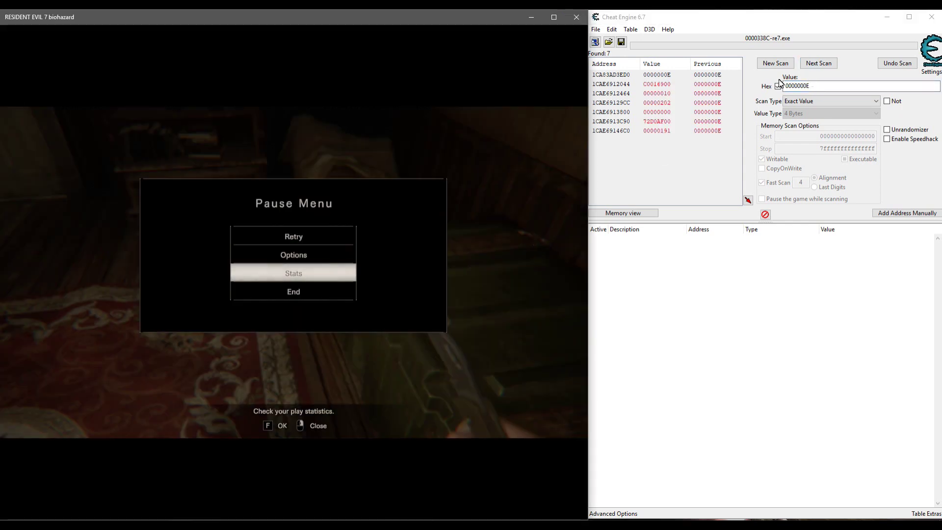
{"action": "left_click", "coordinate": [674, 80]}
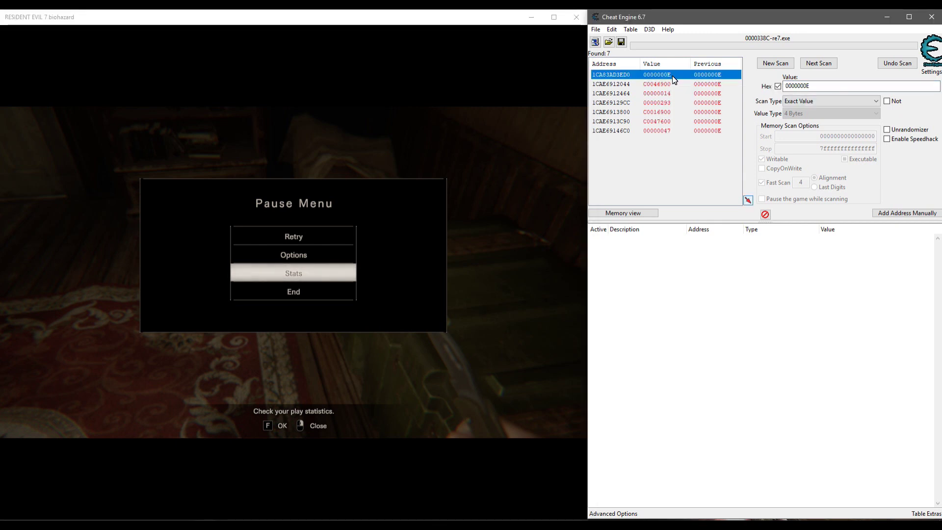
{"action": "double_click", "coordinate": [674, 80]}
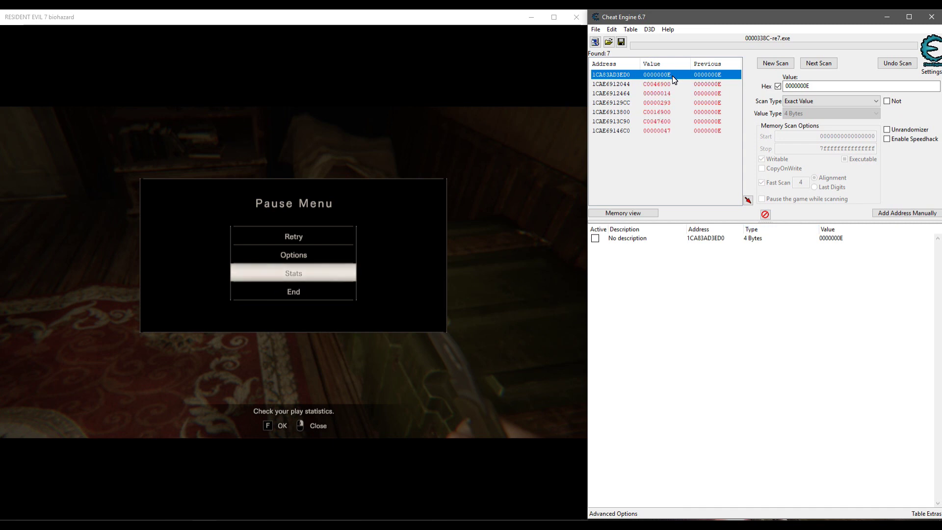
{"action": "key", "text": "Tab"}
{"action": "key", "text": "Return"}
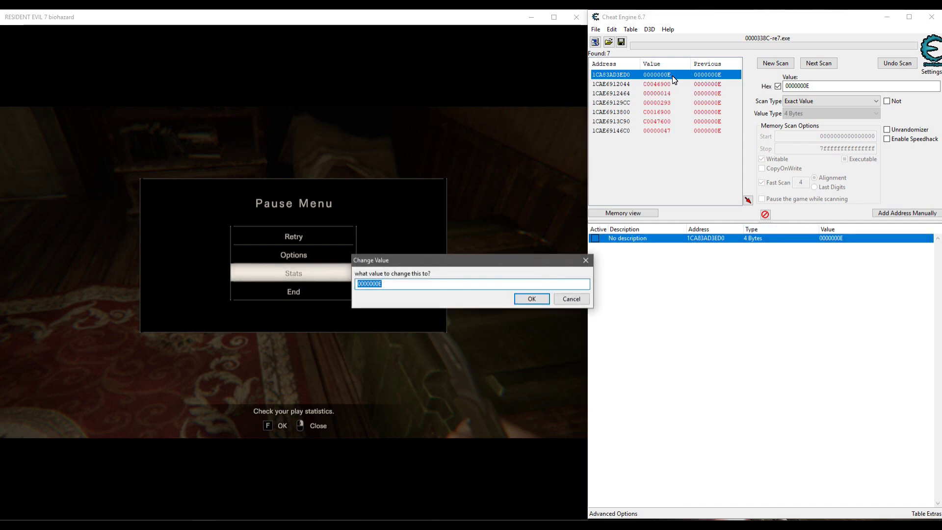
{"action": "type", "text": "00000001"}
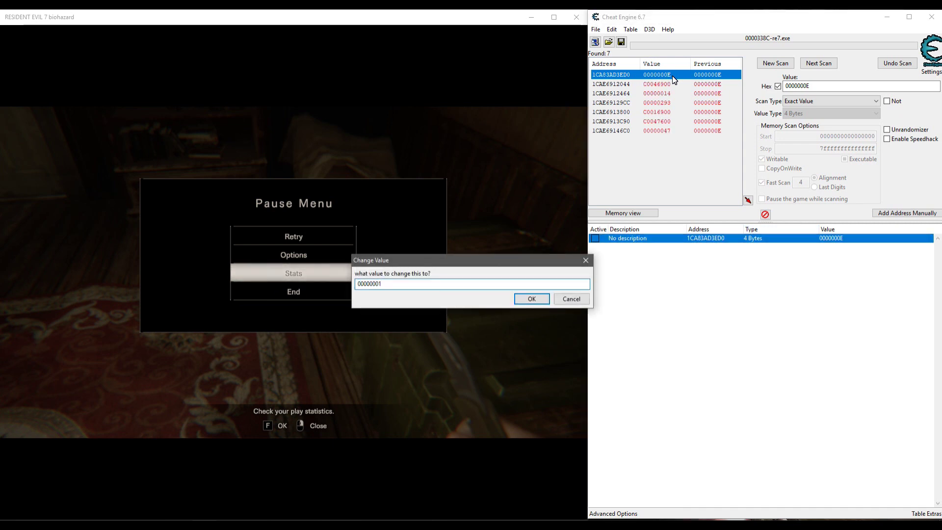
{"action": "key", "text": "Return"}
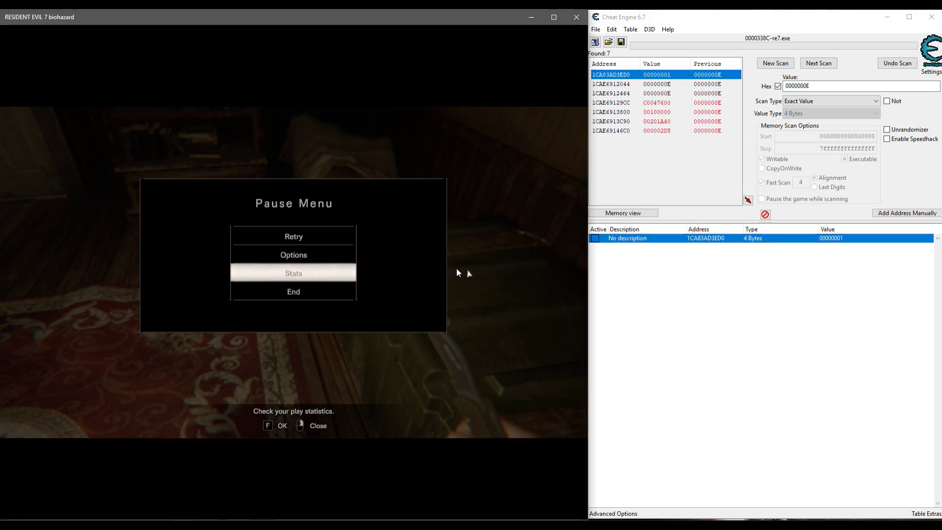
- Check the Item Box Opened count in the game's statistics and return to gameplay
{"action": "left_click", "coordinate": [344, 276]}
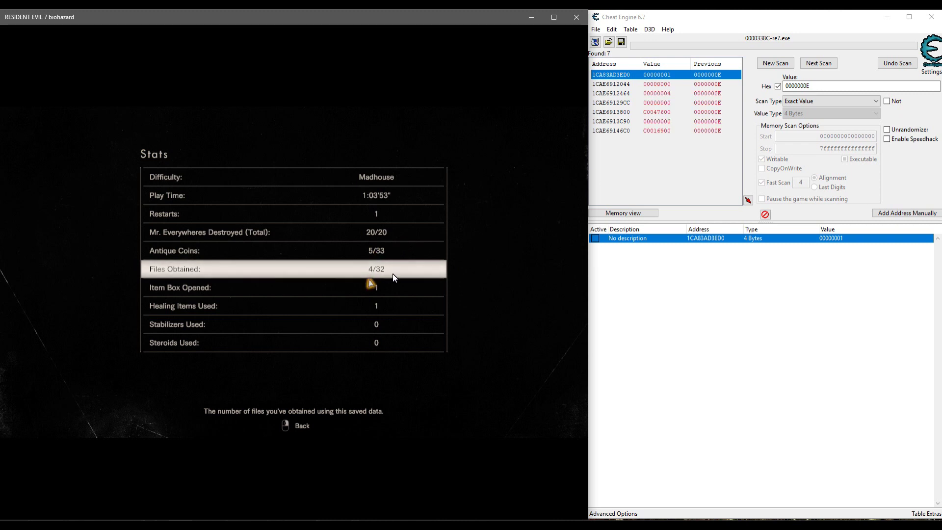
{"action": "right_click", "coordinate": [506, 375]}
{"action": "right_click", "coordinate": [506, 372]}
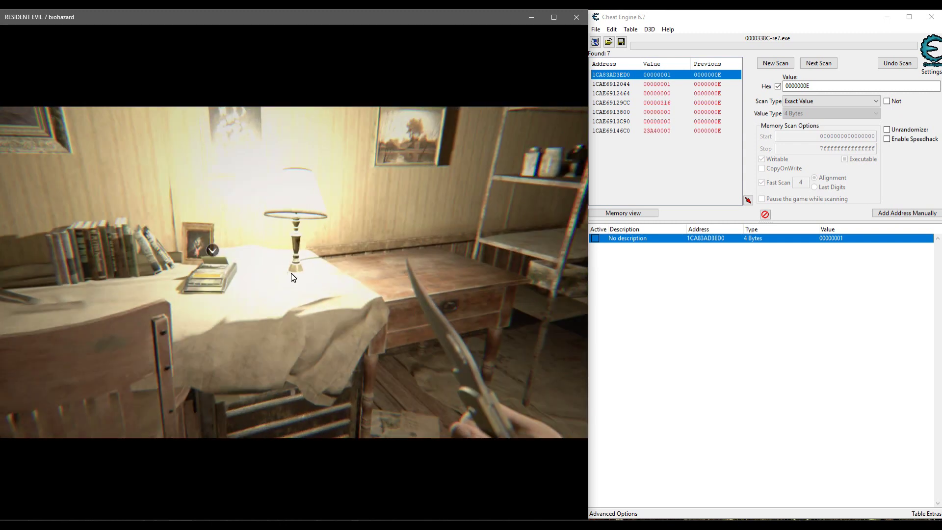
- Save the game at the tape recorder using a cassette tape and walk back to the item box
{"action": "key", "text": "f"}
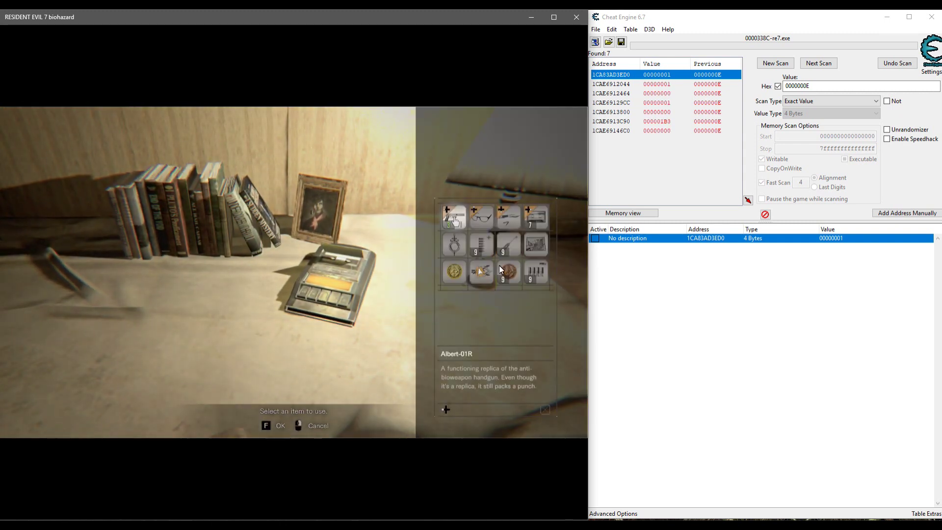
{"action": "left_click", "coordinate": [540, 217]}
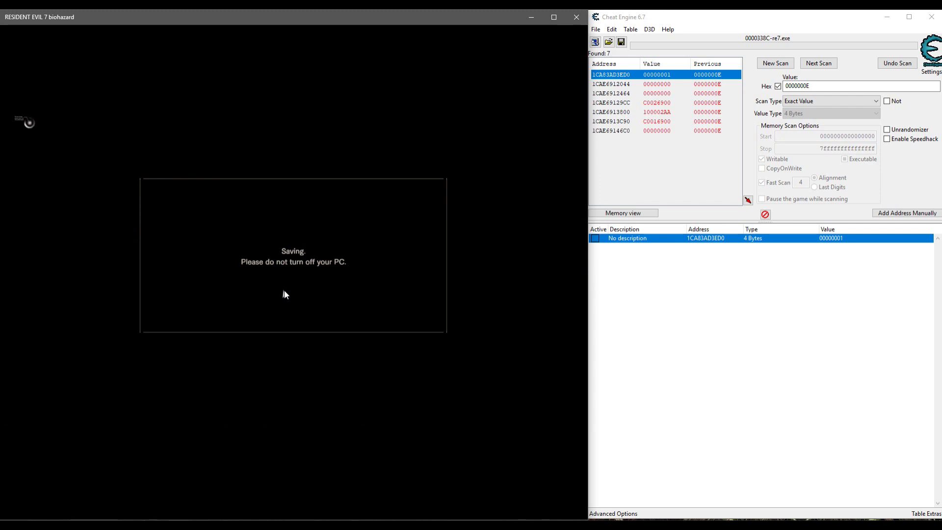
{"action": "key", "text": "w"}
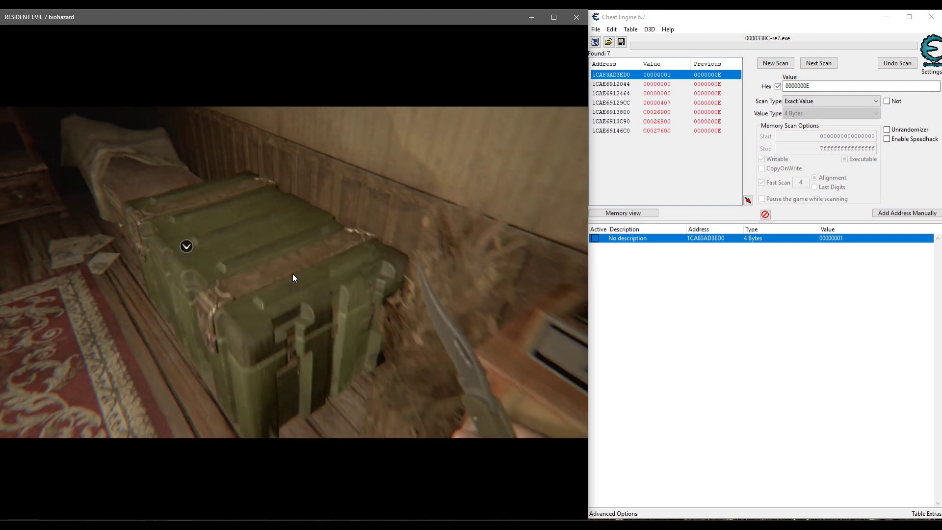
- Open the item box and store the item from the last inventory slot, the Treasure Photo and all carried Cassette Tapes
{"action": "key", "text": "f"}
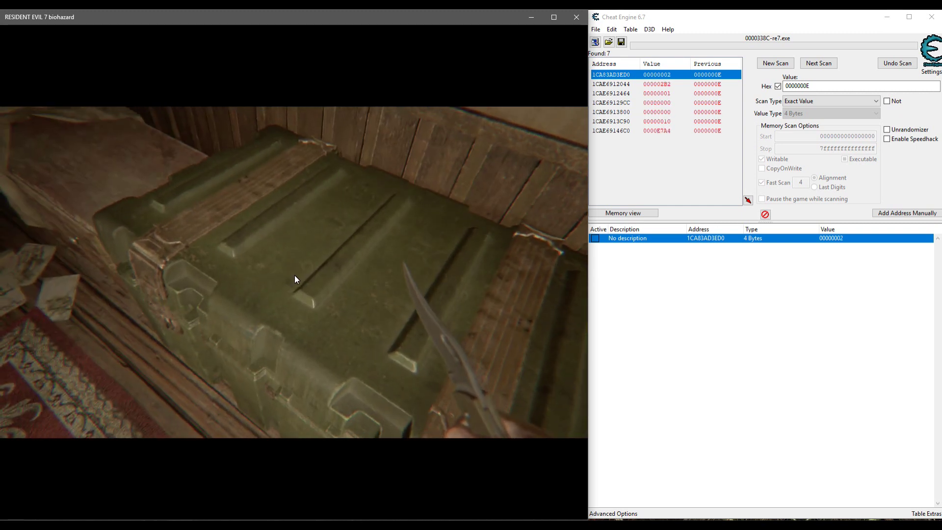
{"action": "key", "text": "f"}
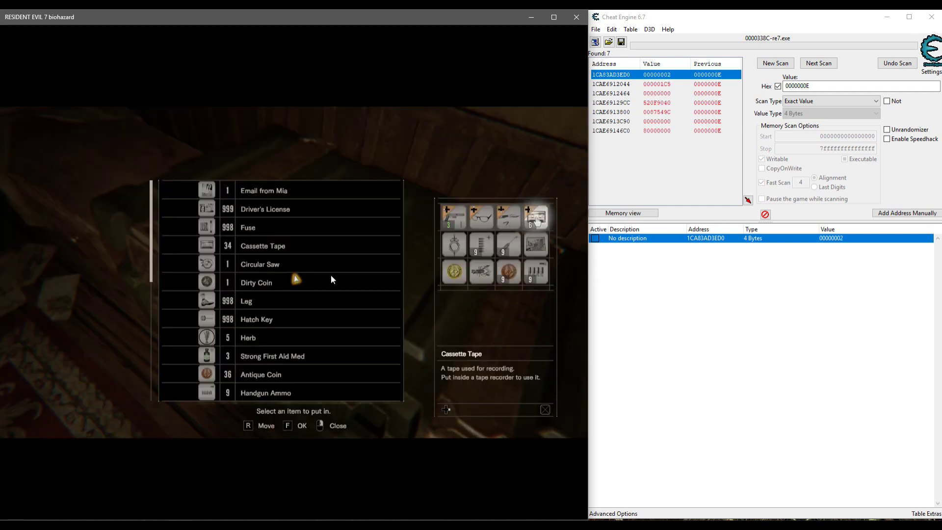
{"action": "left_click", "coordinate": [551, 266]}
{"action": "left_click", "coordinate": [553, 265]}
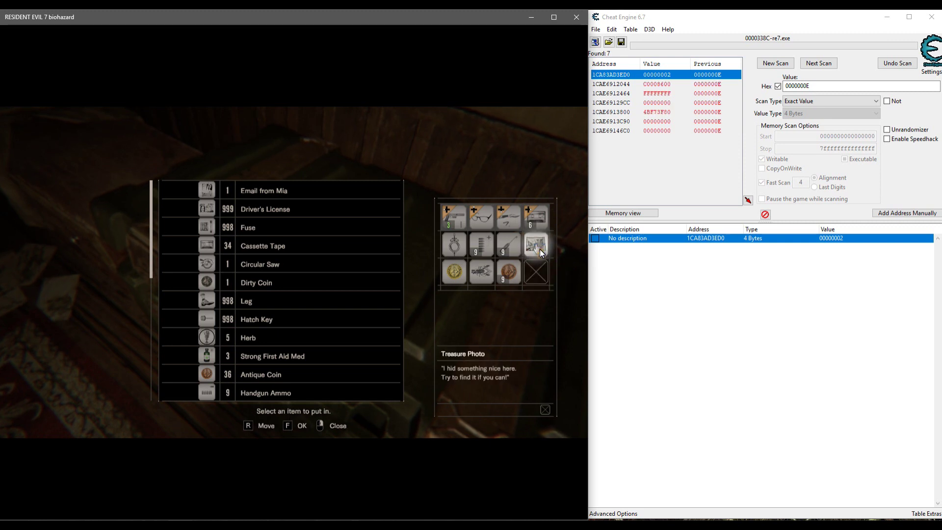
{"action": "left_click", "coordinate": [540, 249]}
{"action": "left_click", "coordinate": [540, 249]}
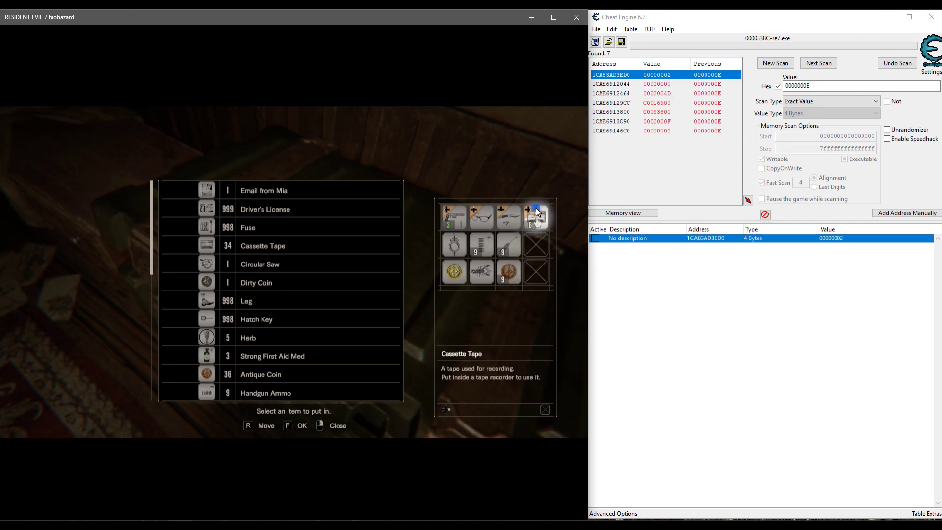
{"action": "left_click", "coordinate": [537, 218]}
{"action": "left_click", "coordinate": [538, 218]}
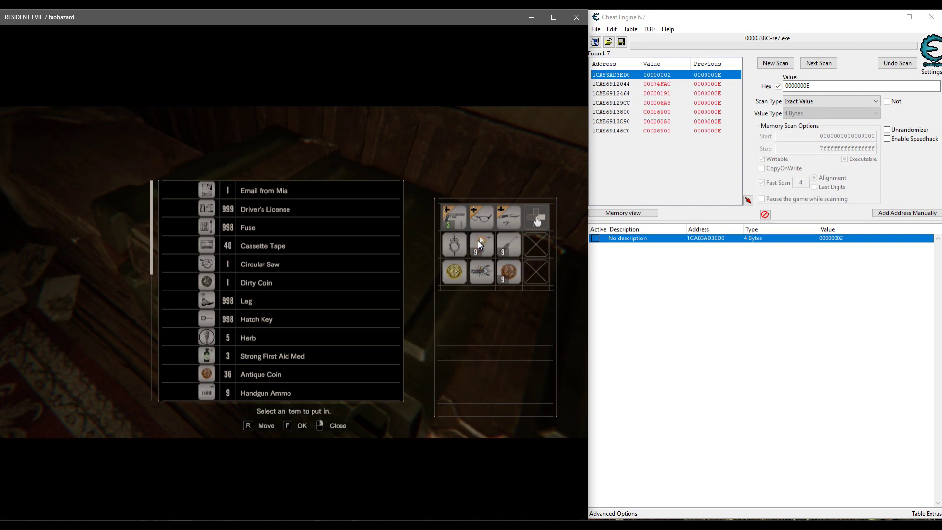
- Store the third item of the inventory's second row, the Clock Pendulum and the Antique Coins in the item box, and close it
{"action": "left_click", "coordinate": [508, 239]}
{"action": "left_click", "coordinate": [508, 239]}
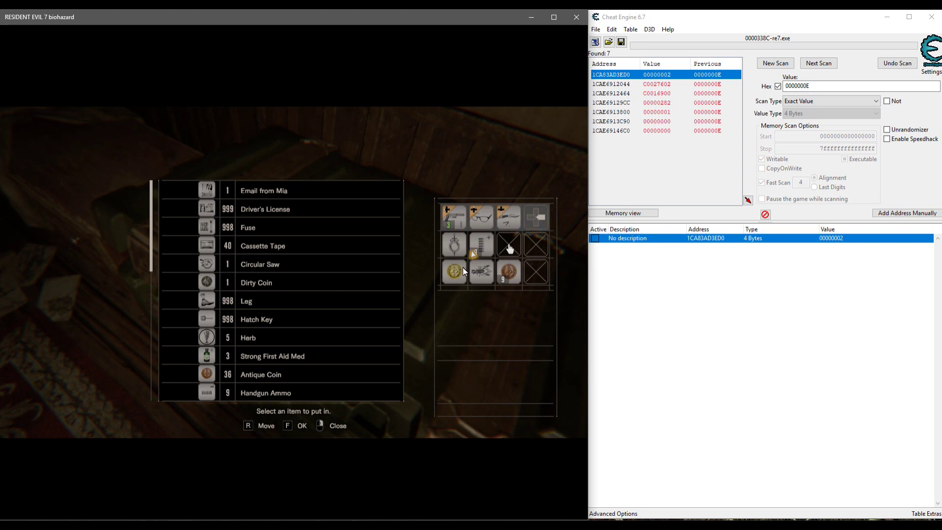
{"action": "left_click", "coordinate": [455, 244]}
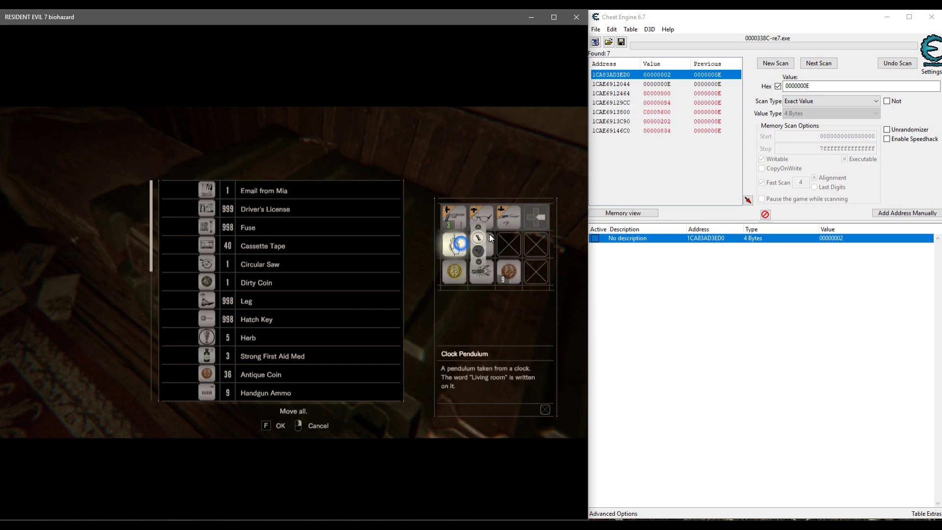
{"action": "left_click", "coordinate": [454, 245]}
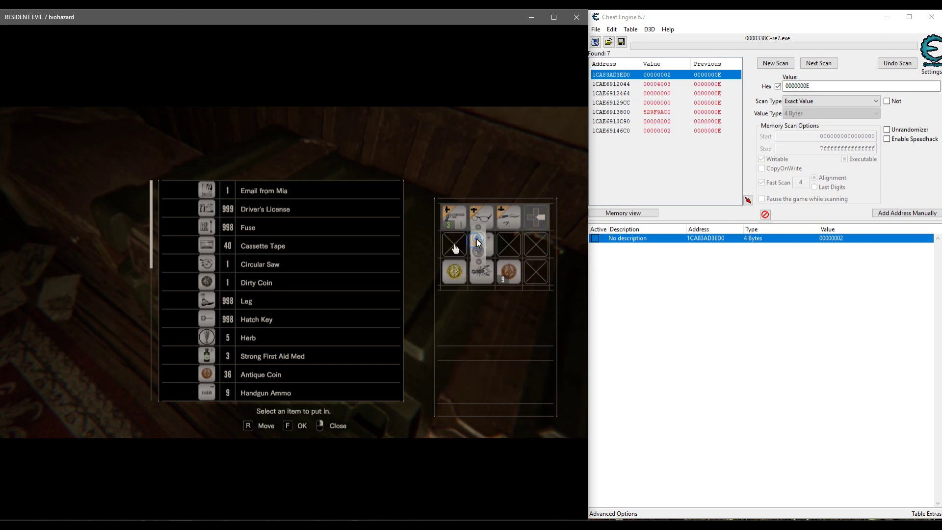
{"action": "left_click", "coordinate": [517, 272]}
{"action": "left_click", "coordinate": [523, 264]}
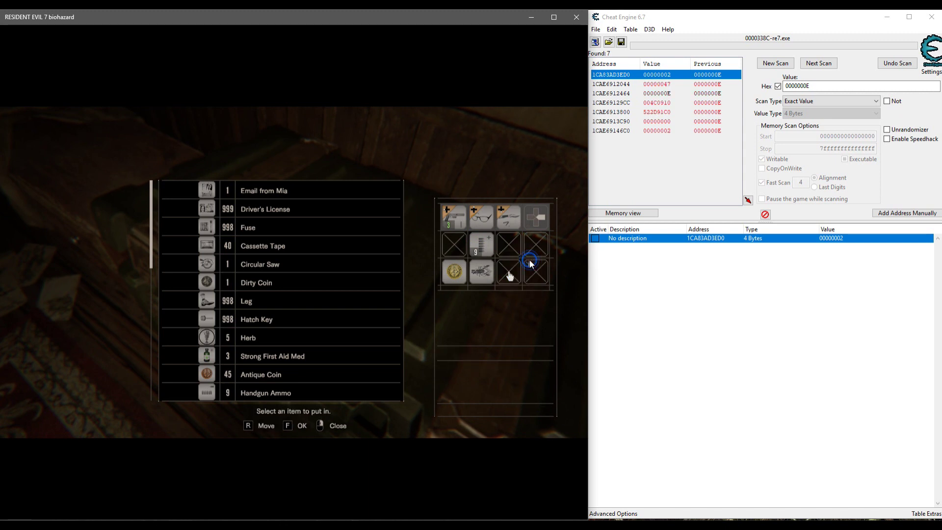
{"action": "right_click", "coordinate": [530, 263]}
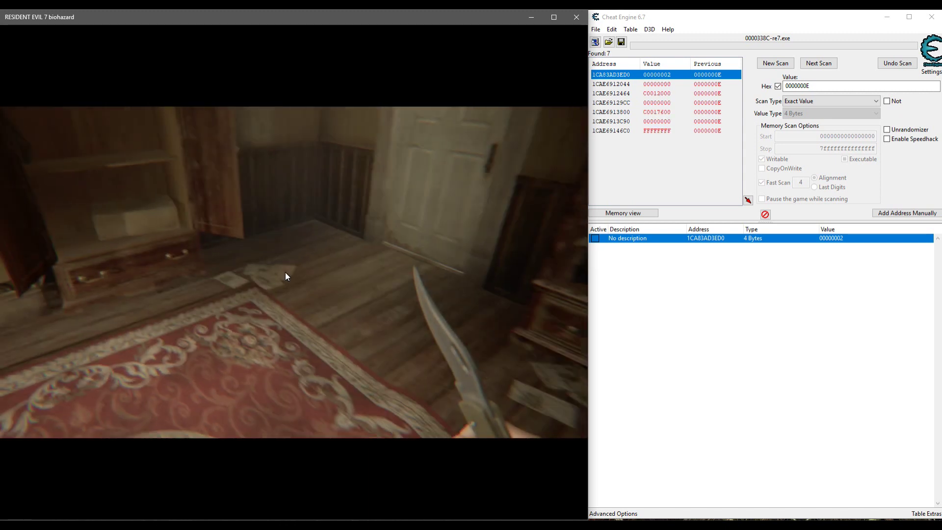
- Look over the inventory, check the Item Box Opened count in the game's statistics and return to gameplay
{"action": "key", "text": "Tab"}
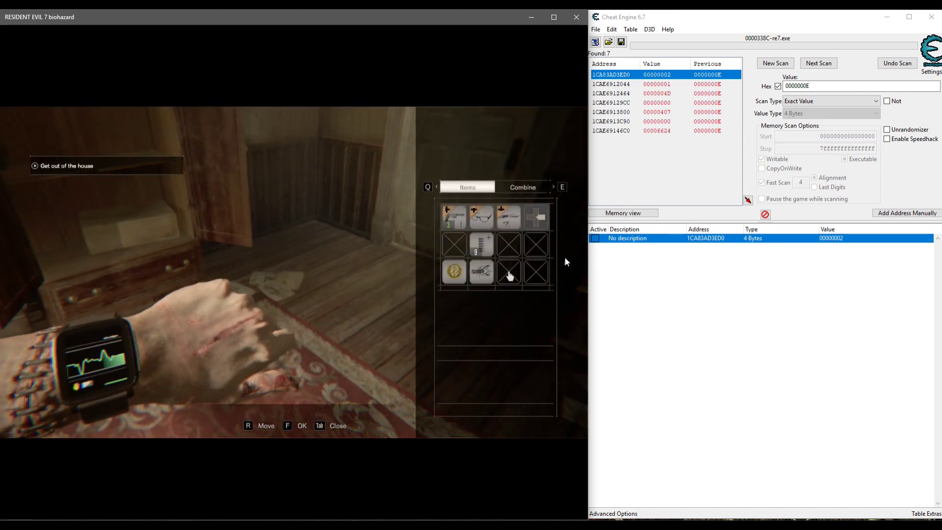
{"action": "key", "text": "Tab"}
{"action": "key", "text": "Escape"}
{"action": "left_click", "coordinate": [311, 275]}
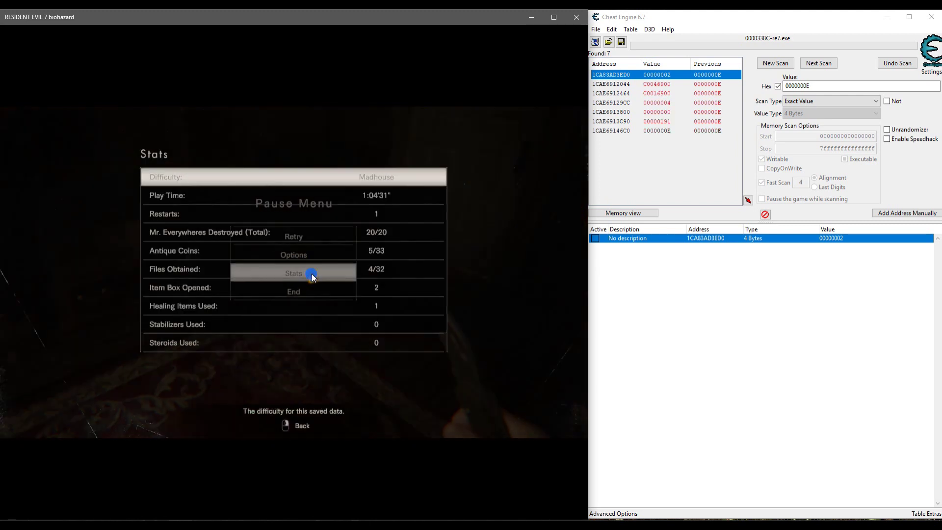
{"action": "right_click", "coordinate": [373, 269]}
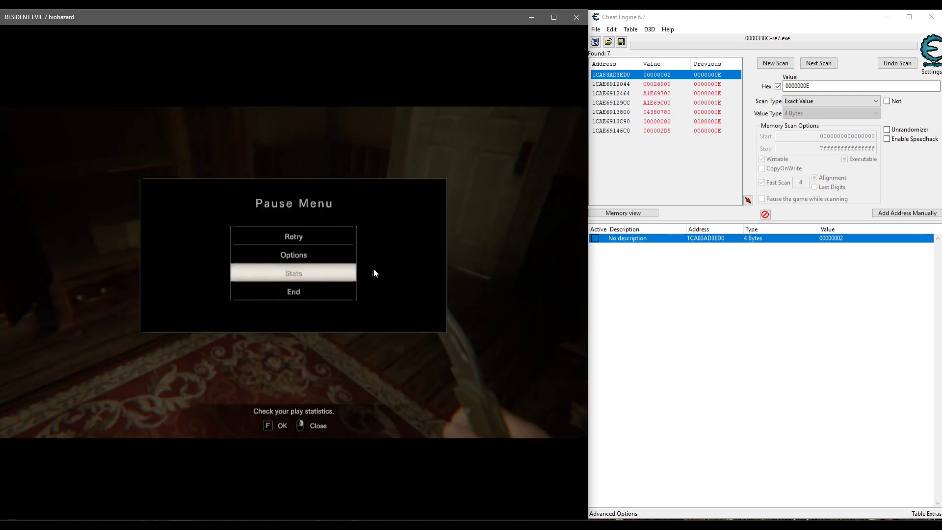
{"action": "right_click", "coordinate": [373, 269]}
- Equip the gun and walk towards the white door in the corner of the room
{"action": "key", "text": "3"}
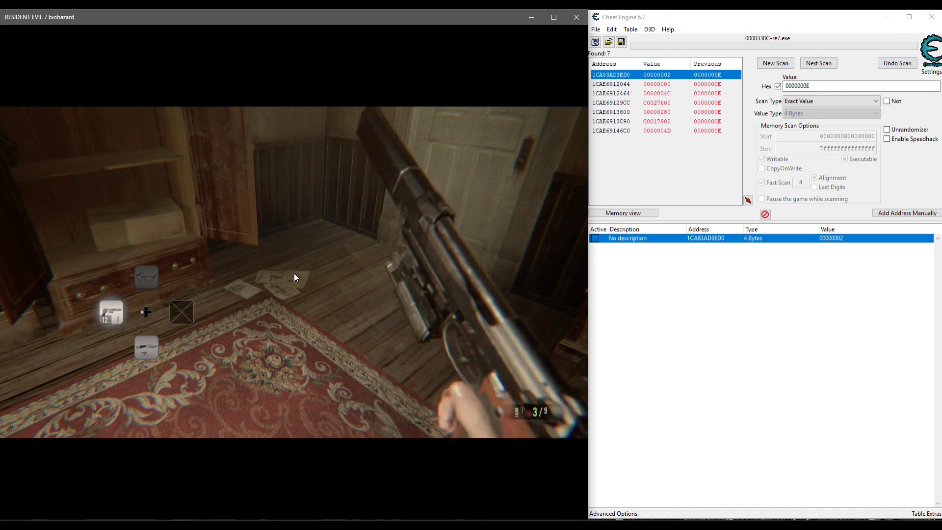
{"action": "key", "text": "w"}
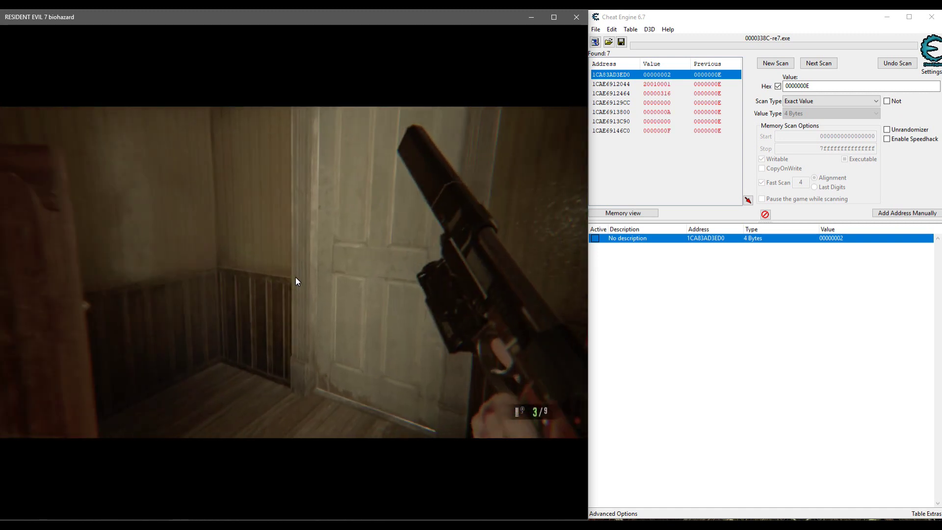
{"action": "key", "text": "w"}
- Switch to Cheat Engine and run a new exact-value first scan for 3, the gun's loaded rounds, as 4-byte hex 00000003
{"action": "key", "text": "alt+Tab"}
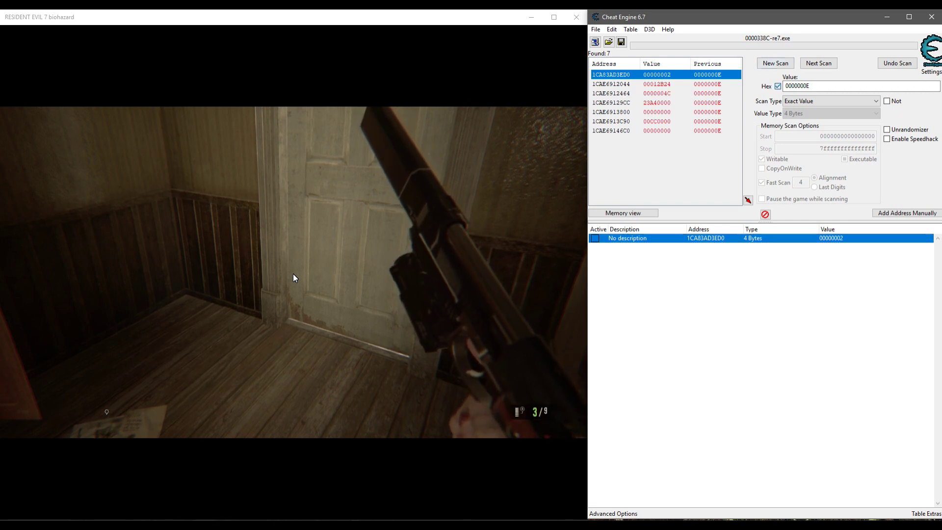
{"action": "key", "text": "space"}
{"action": "key", "text": "Tab"}
{"action": "type", "text": "3"}
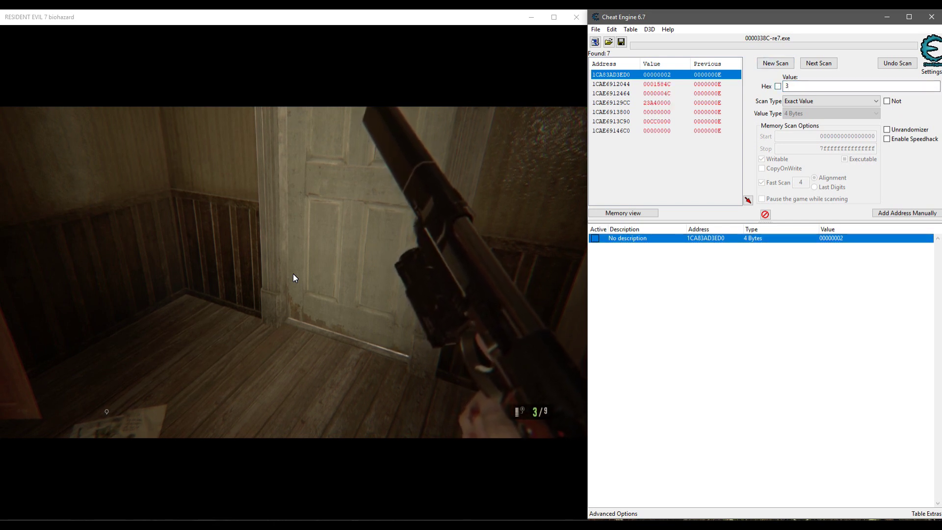
{"action": "key", "text": "space"}
{"action": "key", "text": "shift+Tab"}
{"action": "key", "text": "space"}
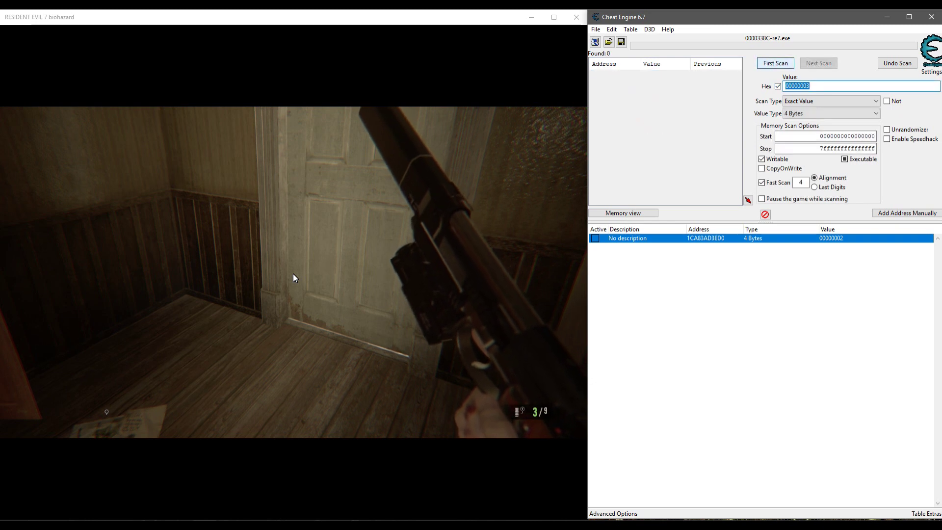
{"action": "key", "text": "Return"}
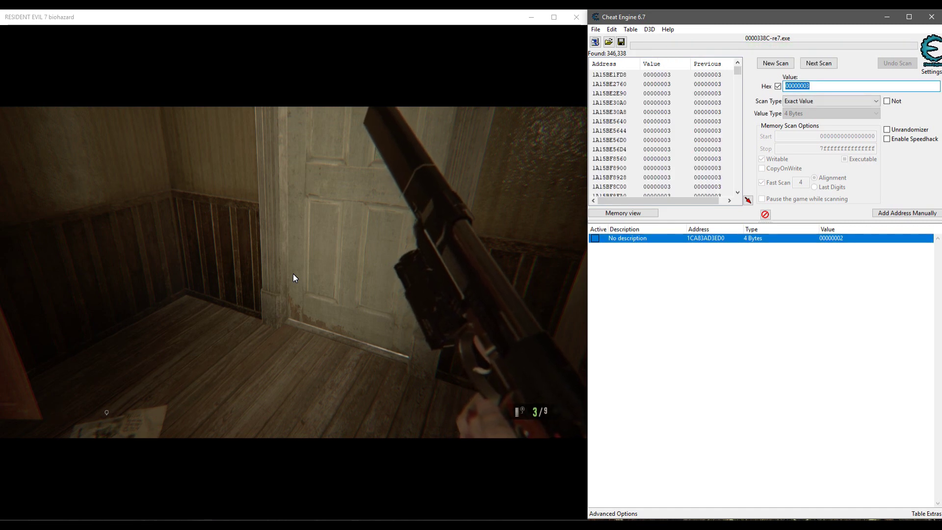
- Fire one shot in the game and narrow the Cheat Engine results with a next scan for 00000002
{"action": "left_click", "coordinate": [293, 273]}
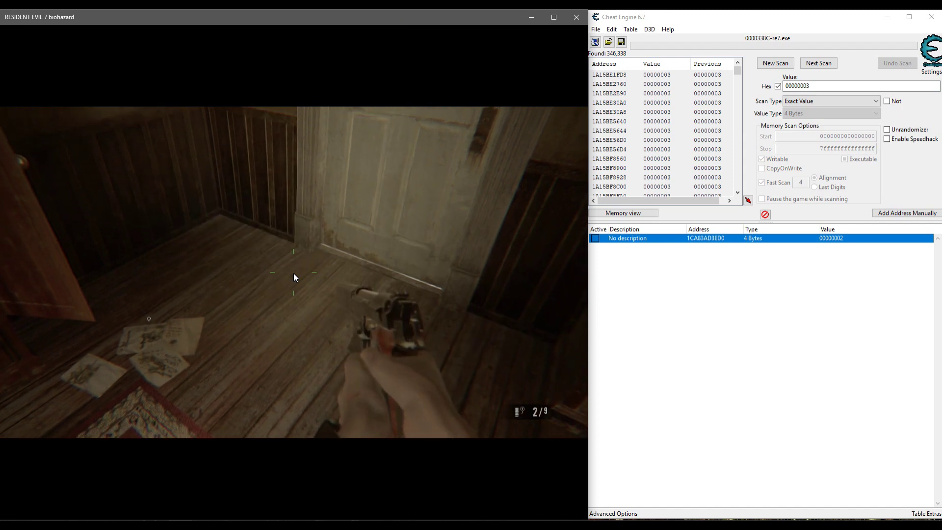
{"action": "key", "text": "alt+Tab"}
{"action": "key", "text": "Right"}
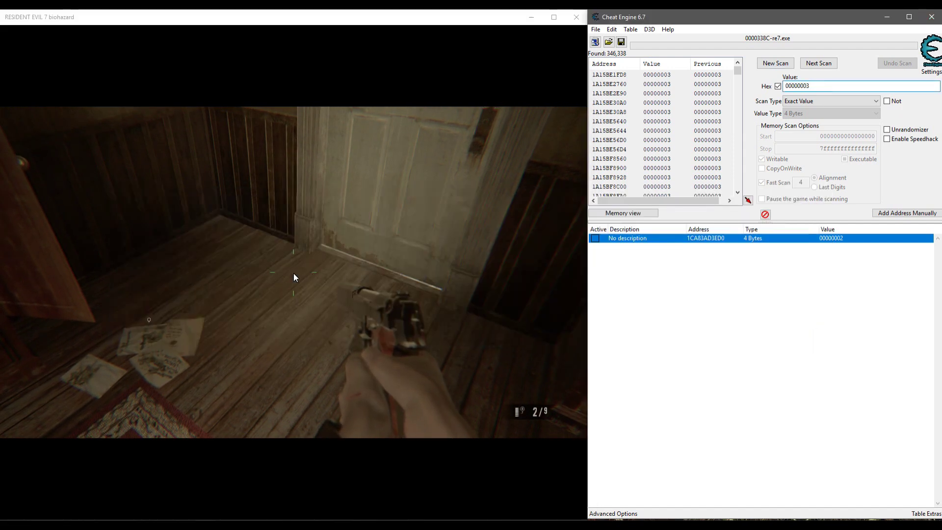
{"action": "key", "text": "BackSpace"}
{"action": "type", "text": "2"}
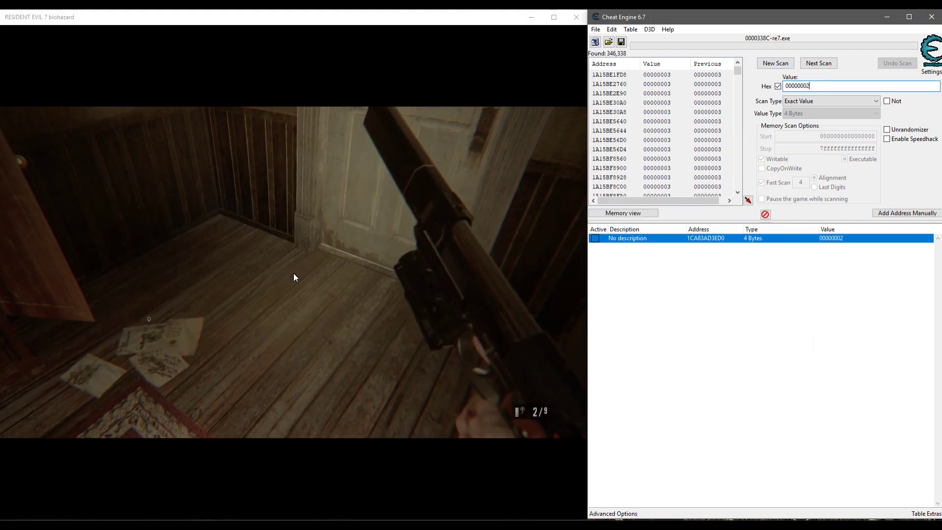
{"action": "key", "text": "Return"}
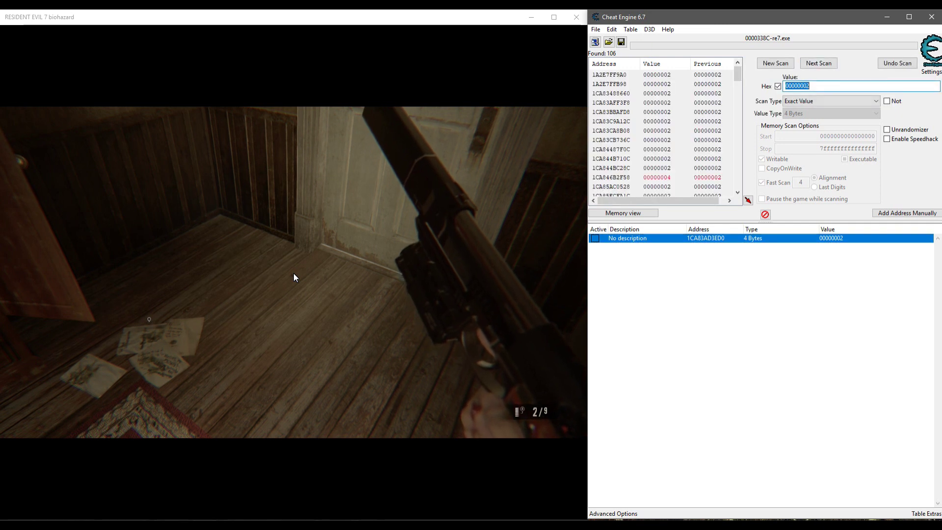
- Fire another shot in the game, run a next scan for 00000001 in Cheat Engine and repeat the scan
{"action": "left_click", "coordinate": [418, 24]}
{"action": "left_click", "coordinate": [293, 272]}
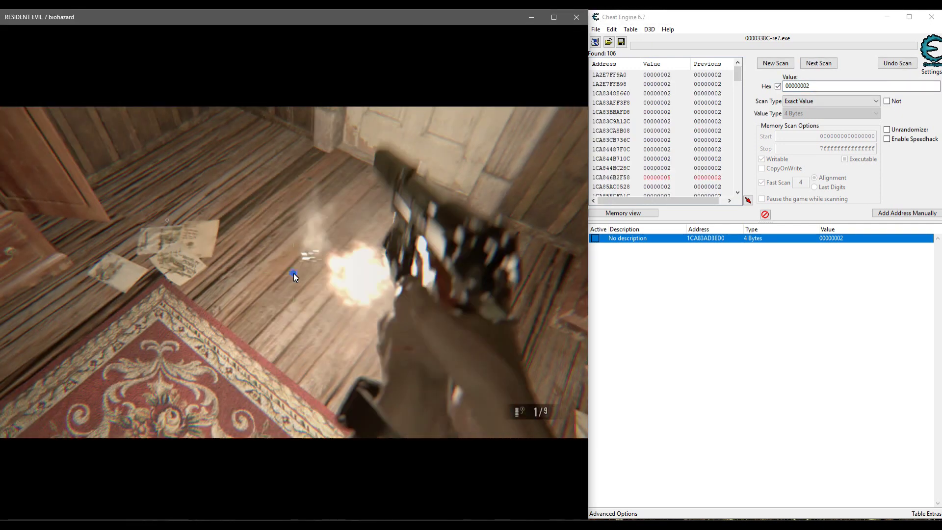
{"action": "key", "text": "alt+Tab"}
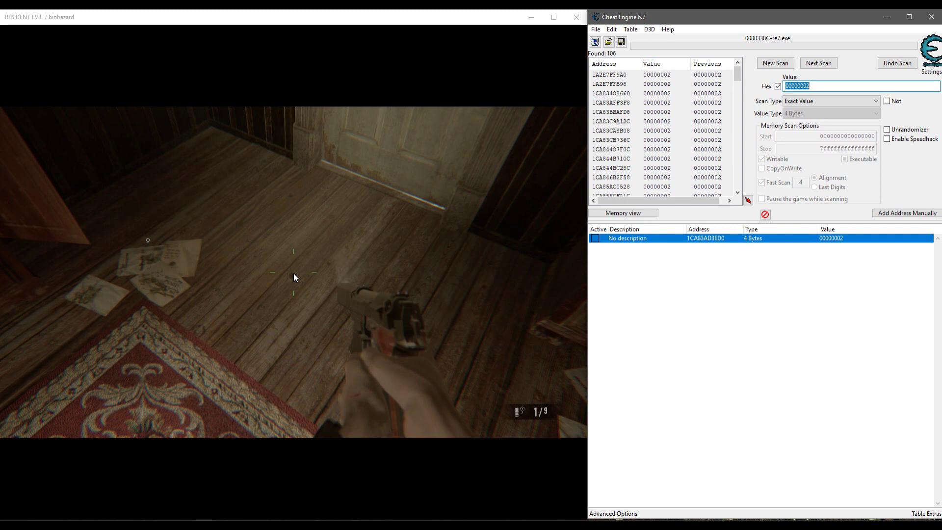
{"action": "key", "text": "BackSpace"}
{"action": "type", "text": "1"}
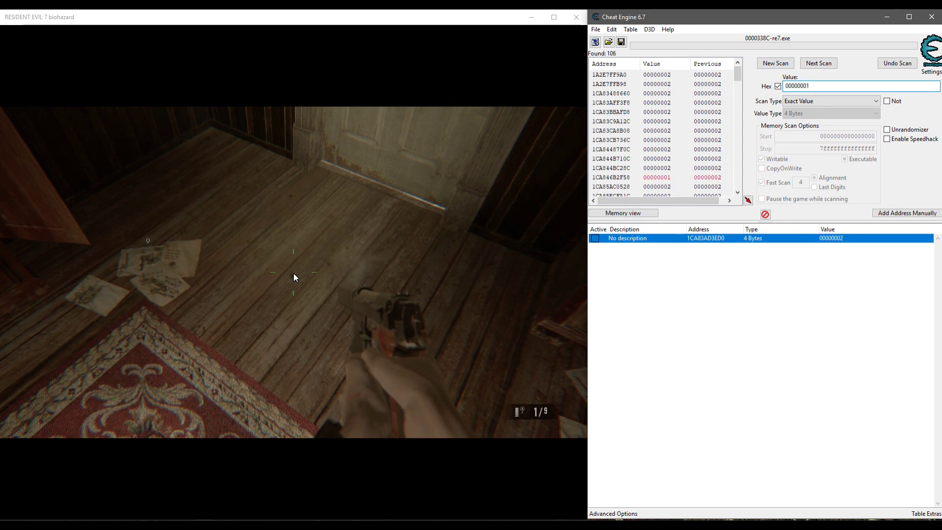
{"action": "key", "text": "Return"}
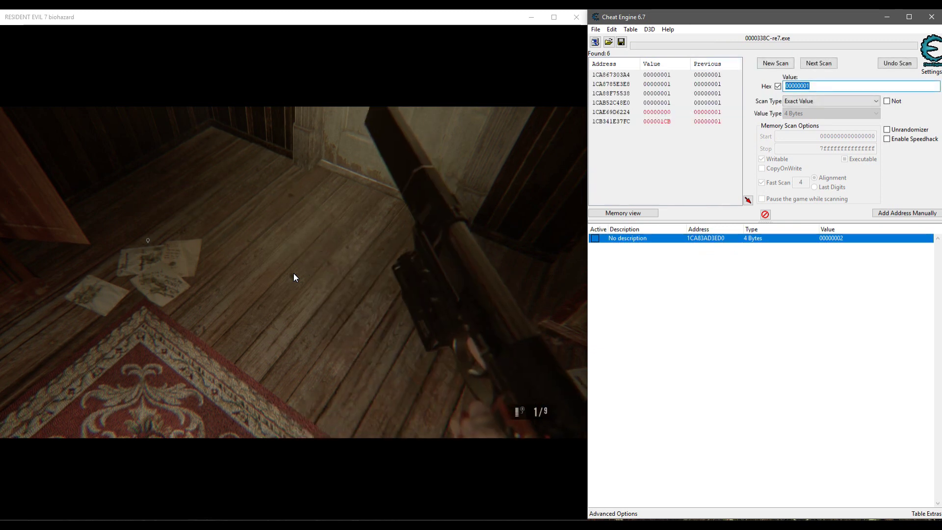
{"action": "key", "text": "Return"}
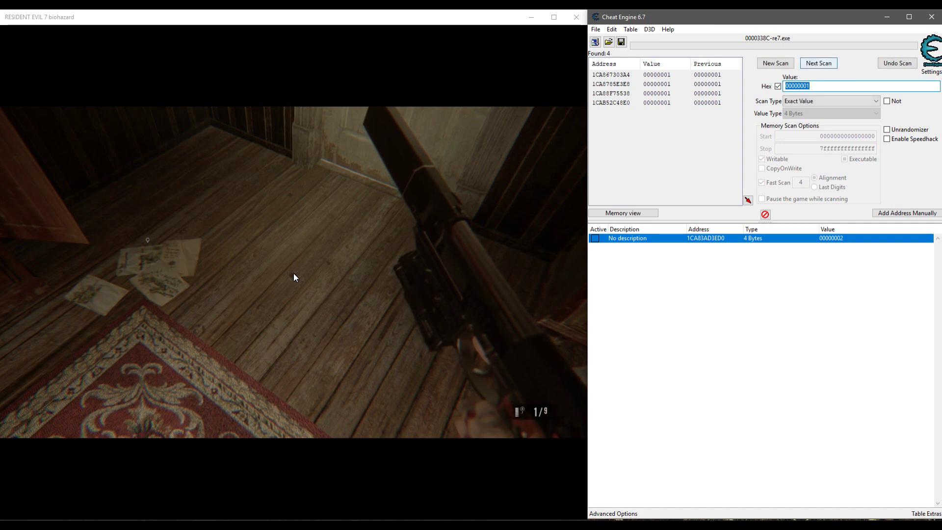
- Fire the last loaded round, add address 1CA867303A4 to Cheat Engine's cheat table and select its entry there
{"action": "left_click", "coordinate": [294, 273]}
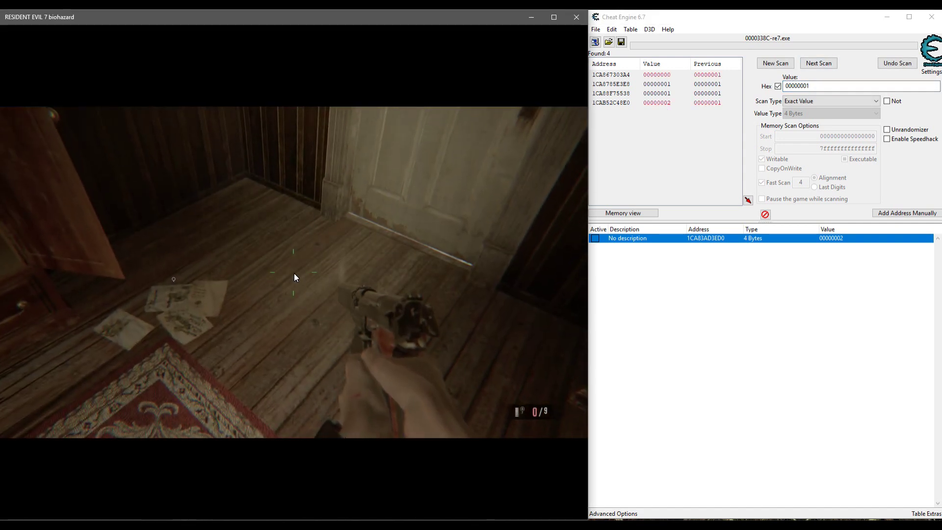
{"action": "key", "text": "alt+Tab"}
{"action": "scroll", "coordinate": [293, 273], "scroll_direction": "down", "scroll_amount": 1}
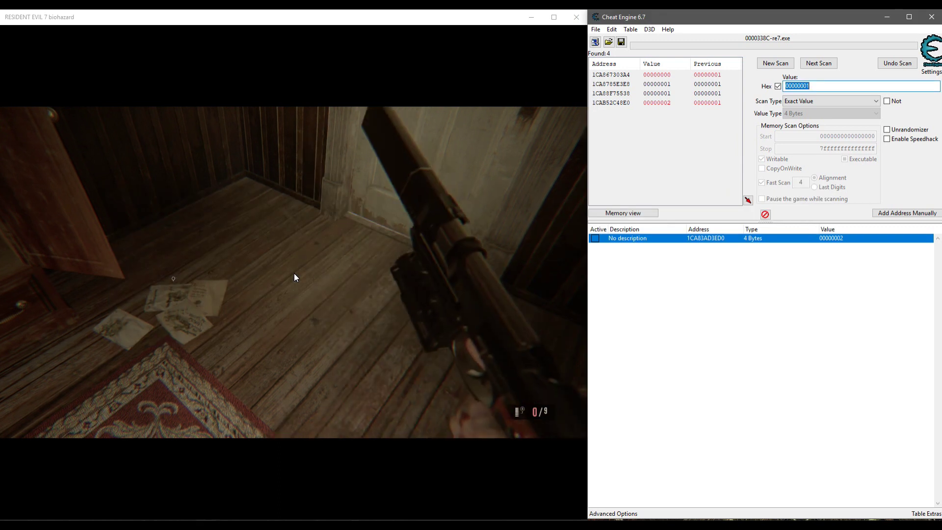
{"action": "key", "text": "Tab"}
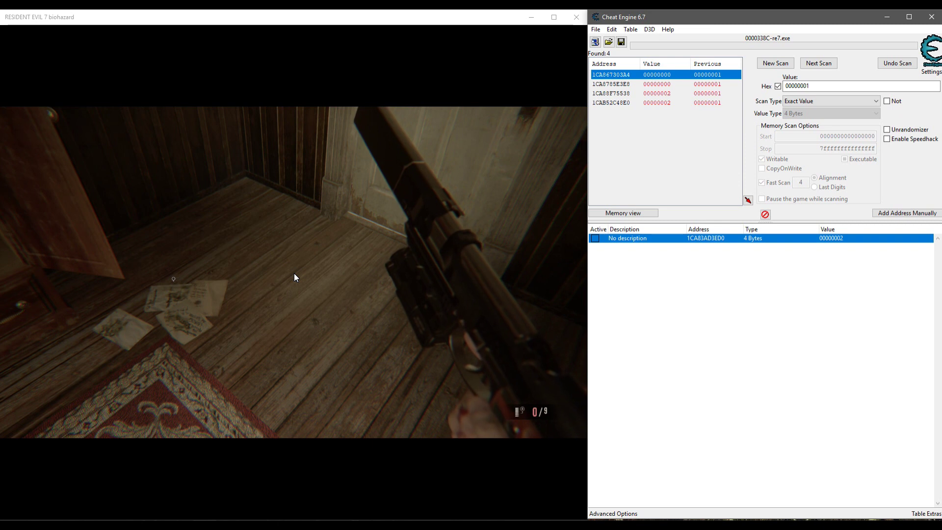
{"action": "key", "text": "Down"}
{"action": "key", "text": "Up"}
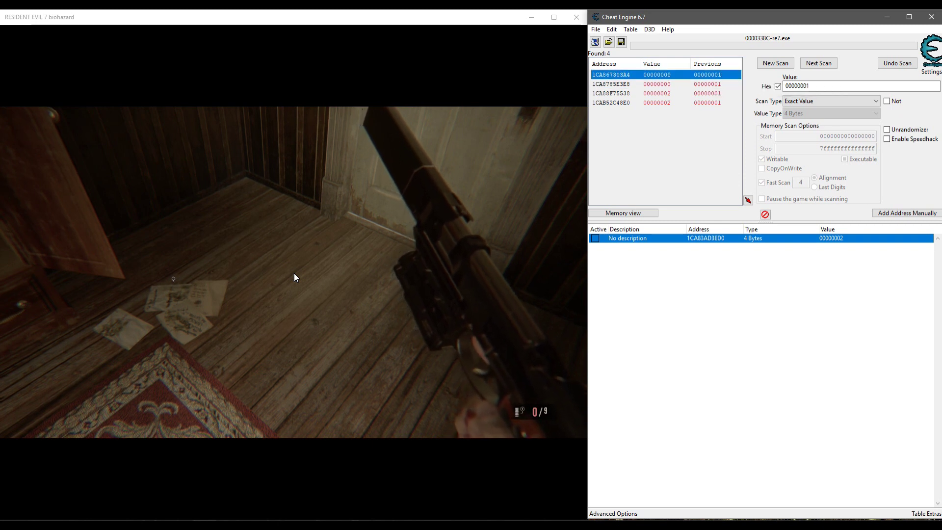
{"action": "key", "text": "Down"}
{"action": "key", "text": "Up"}
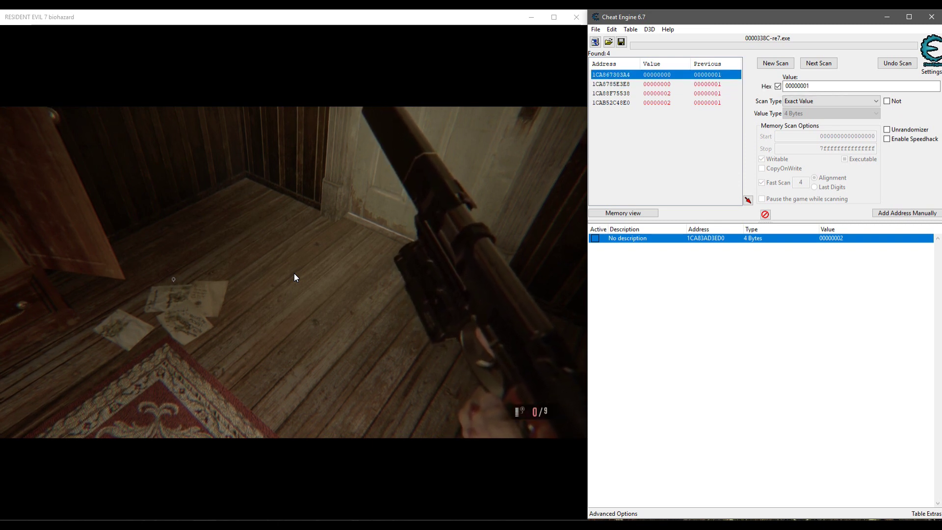
{"action": "key", "text": "Return"}
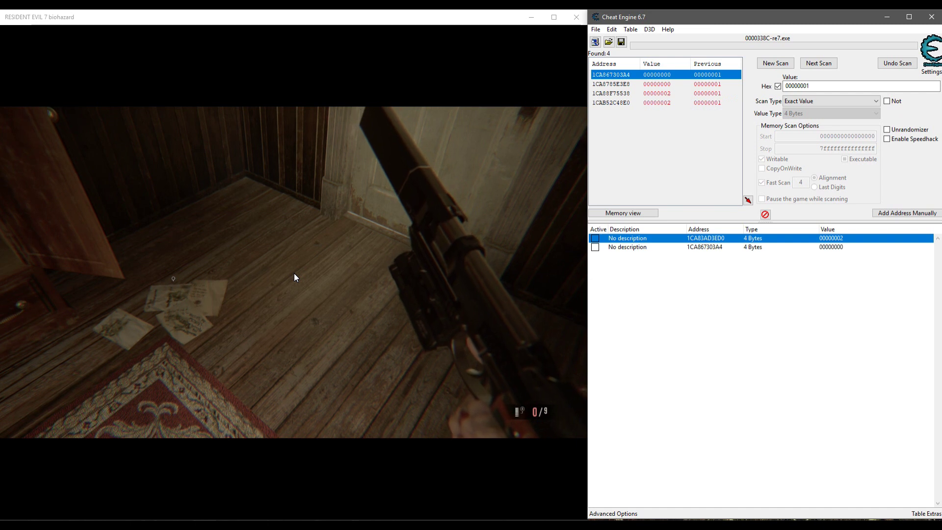
{"action": "key", "text": "Down"}
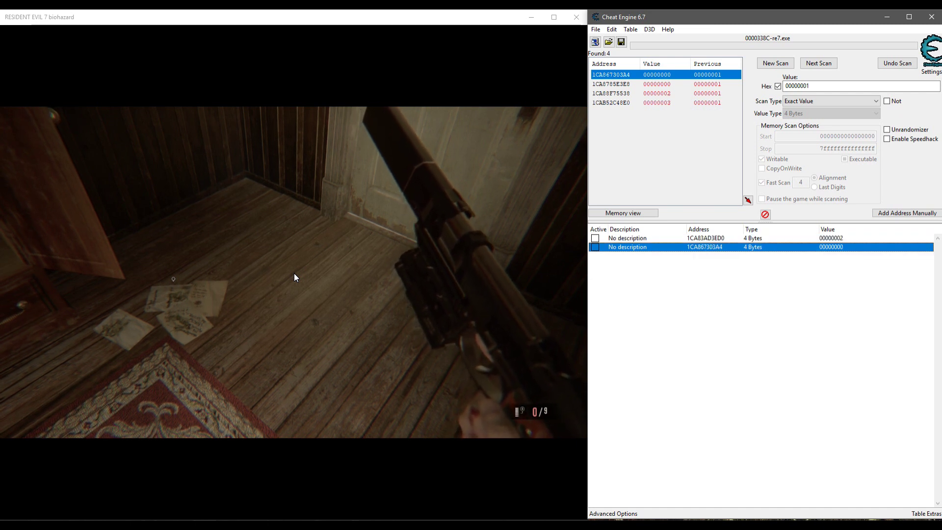
- Set the value at address 1CA867303A4 to 3 in the cheat table, then return to the game and fire one shot
{"action": "key", "text": "Return"}
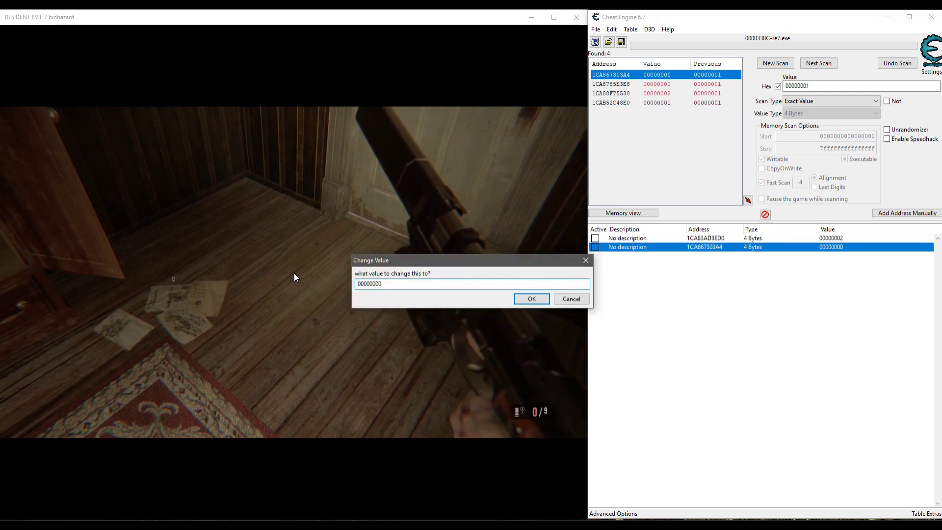
{"action": "type", "text": "3"}
{"action": "key", "text": "Return"}
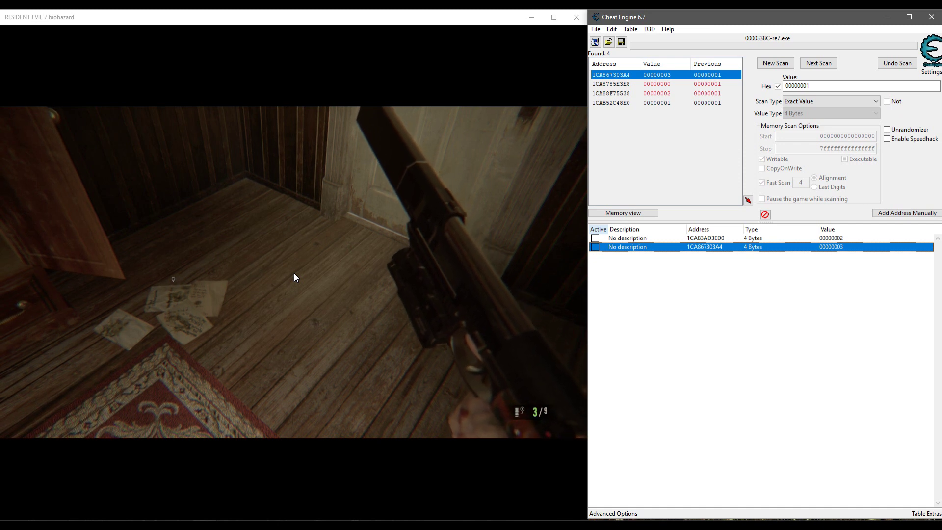
{"action": "left_click", "coordinate": [294, 273]}
{"action": "left_click", "coordinate": [294, 273]}
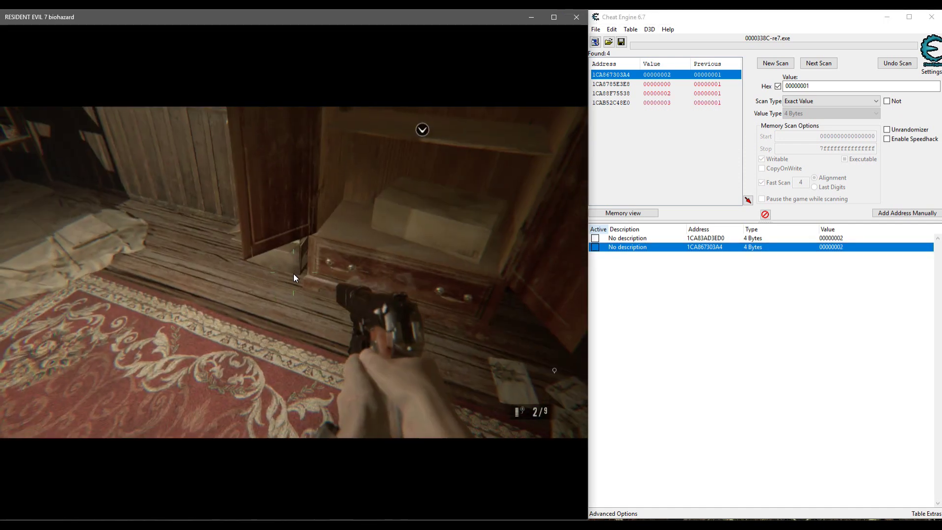
{"action": "key", "text": "w"}
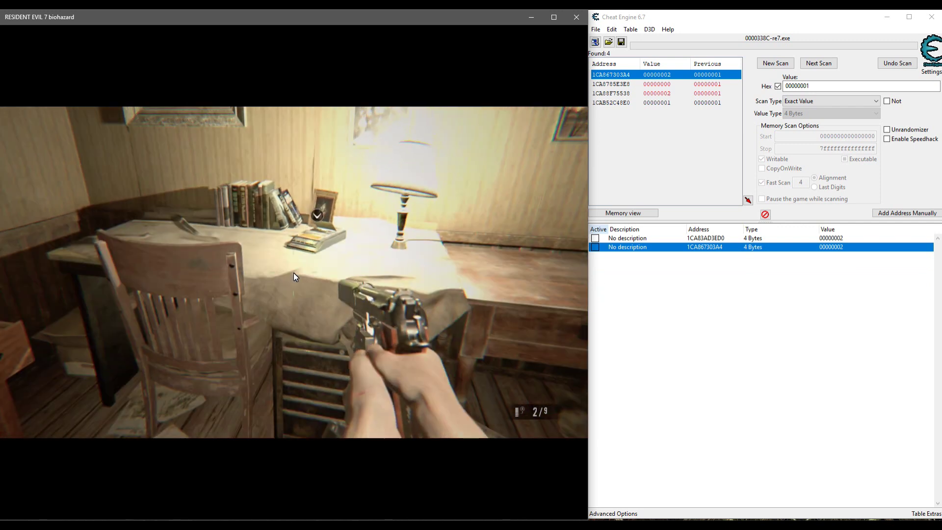
{"action": "key", "text": "f"}
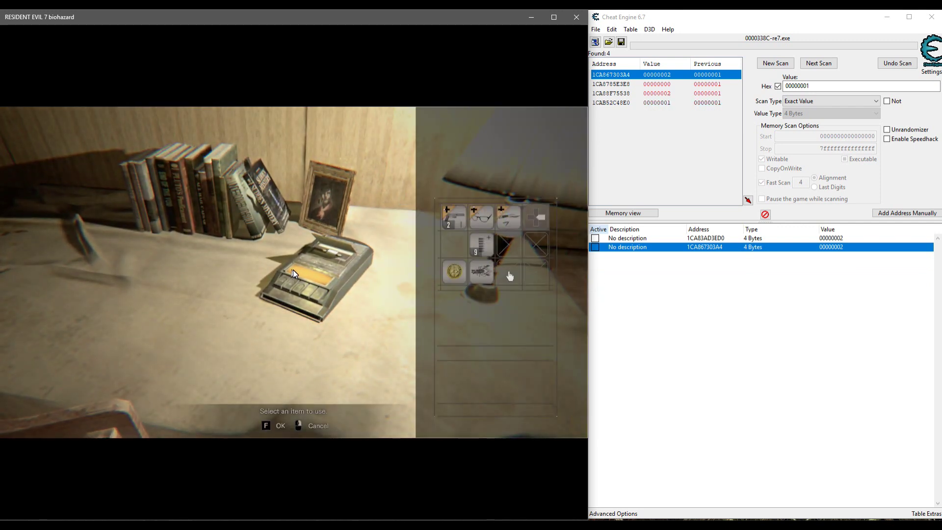
{"action": "right_click", "coordinate": [293, 270]}
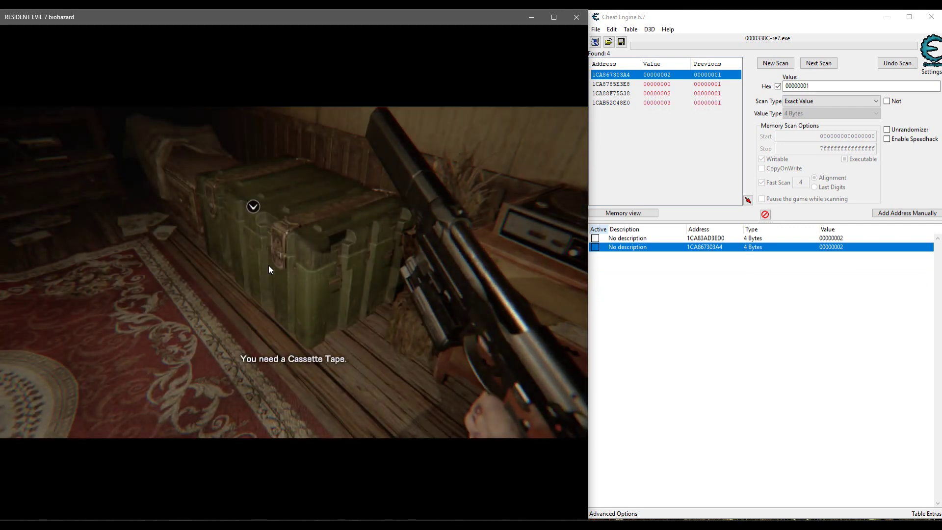
- Open the green item box in the game, take out a Cassette Tape and close the box
{"action": "key", "text": "w"}
{"action": "key", "text": "f"}
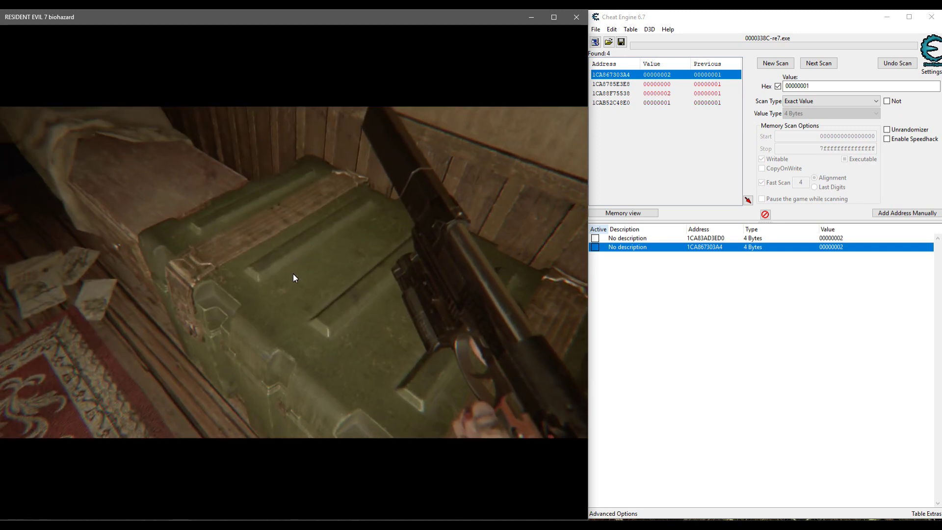
{"action": "key", "text": "f"}
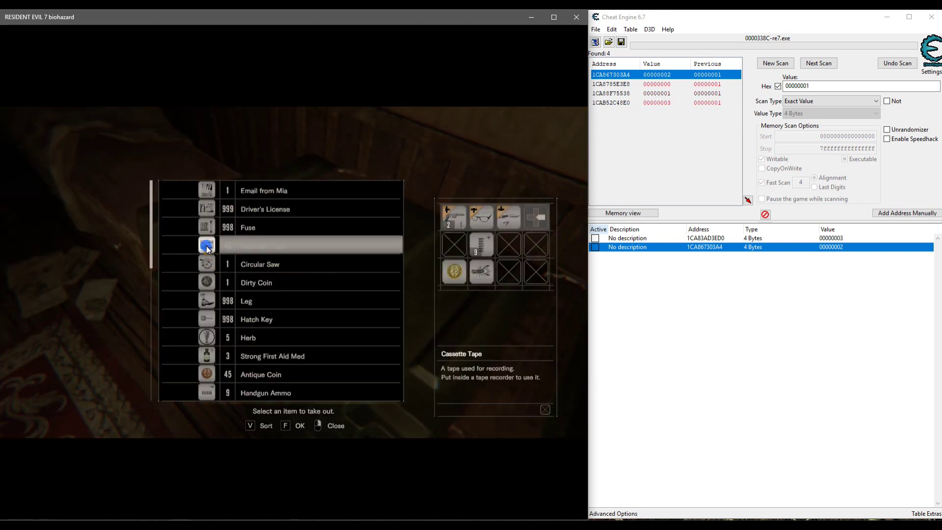
{"action": "left_click", "coordinate": [207, 246]}
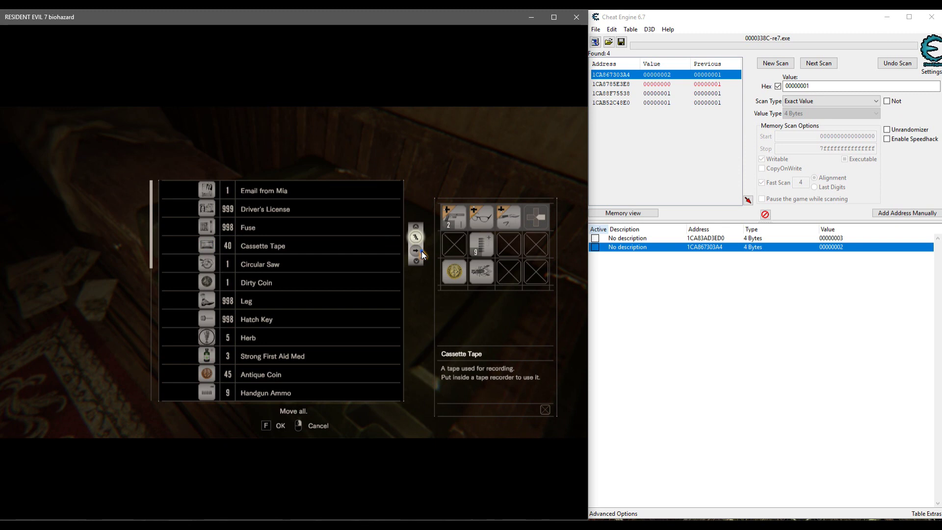
{"action": "left_click", "coordinate": [422, 251]}
{"action": "right_click", "coordinate": [422, 251]}
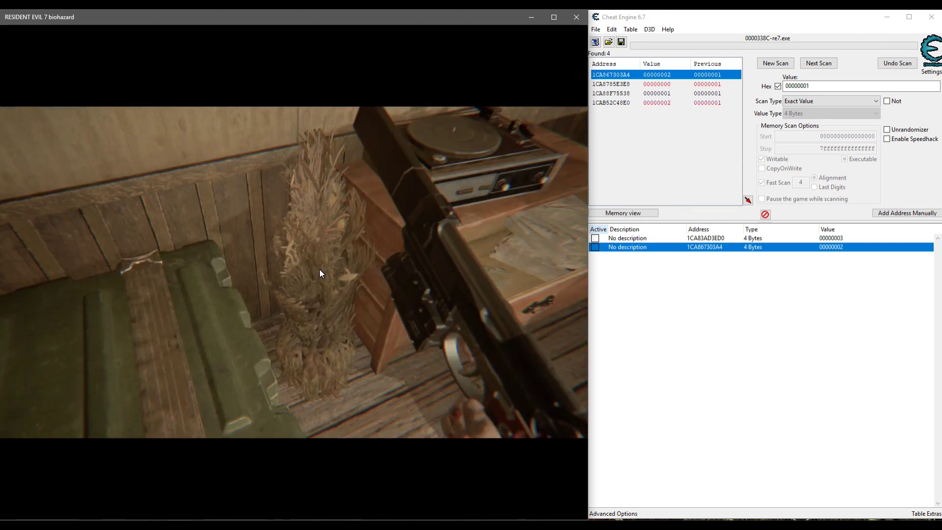
- Use the Cassette Tape at the tape recorder on the desk and save the game over slot 5
{"action": "key", "text": "w"}
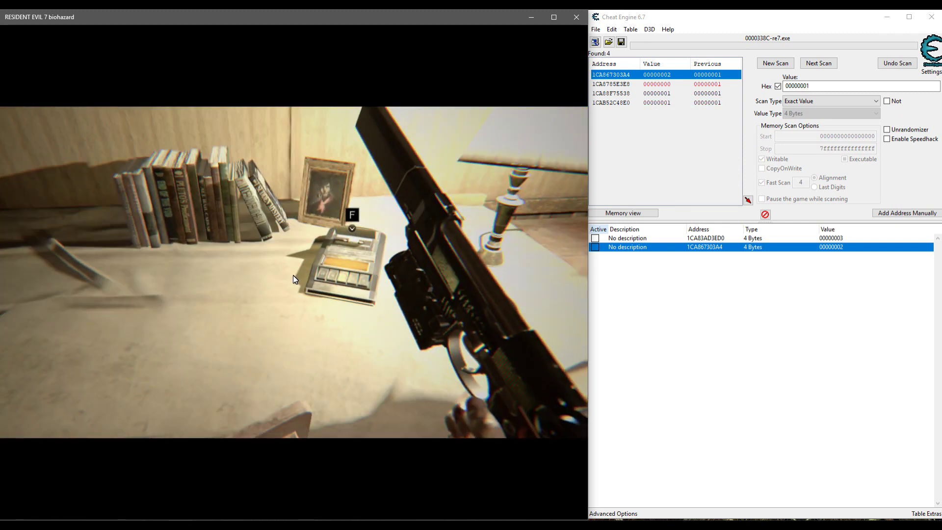
{"action": "key", "text": "f"}
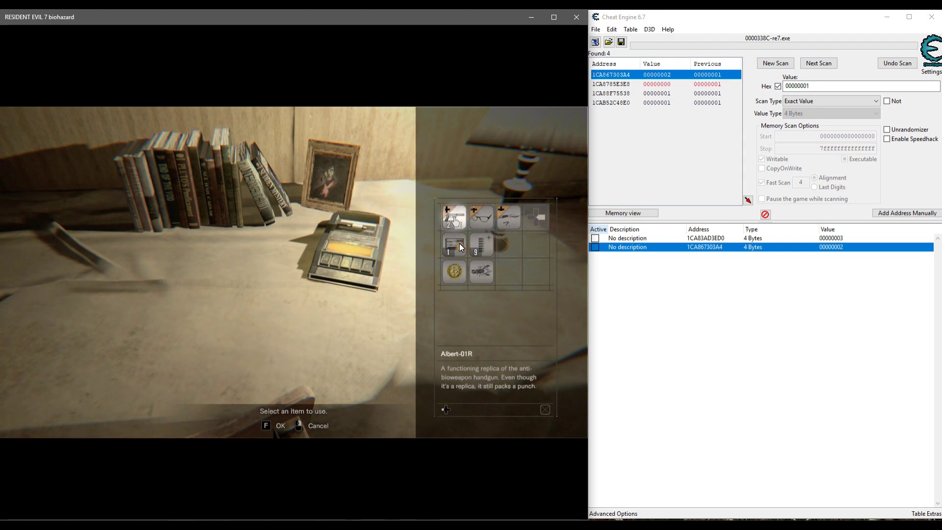
{"action": "left_click", "coordinate": [446, 243]}
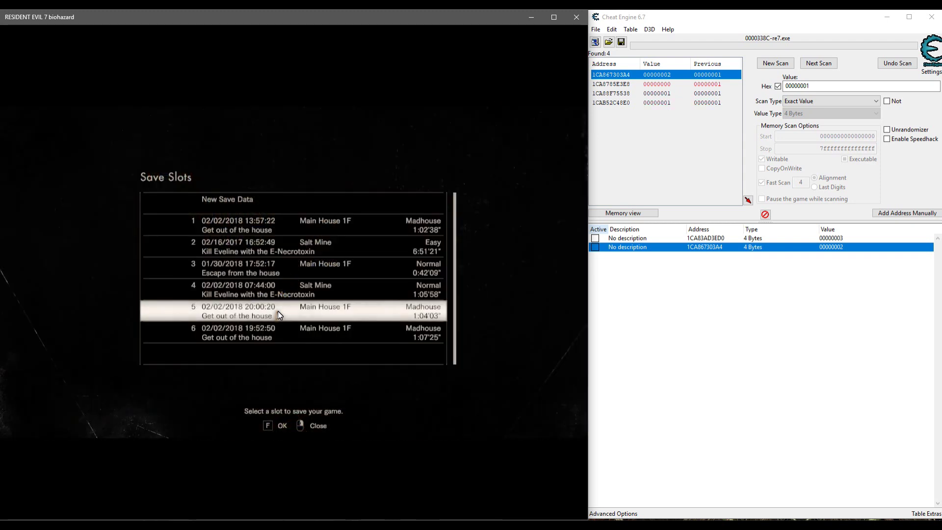
{"action": "left_click", "coordinate": [277, 311]}
{"action": "left_click", "coordinate": [298, 289]}
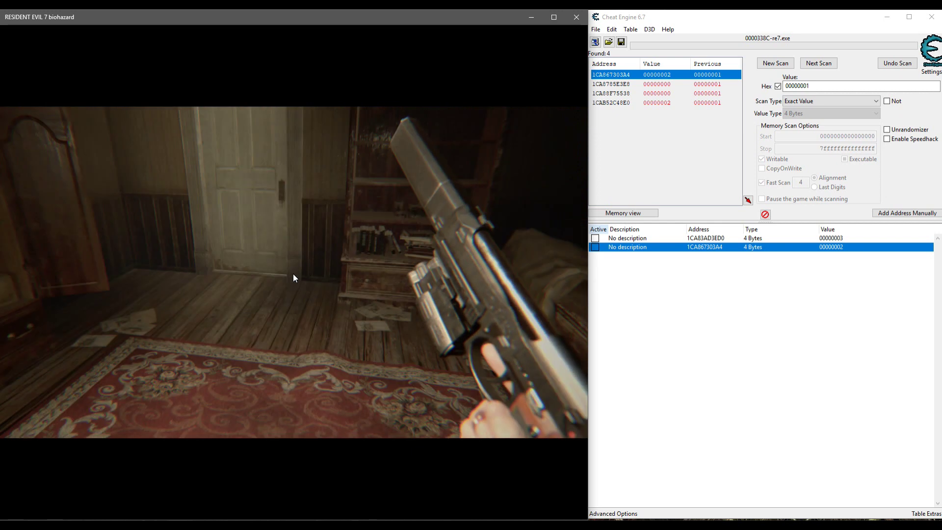
- Switch to Cheat Engine, set the loaded-ammo entry 1CA867303A4 to 3 and freeze its value
{"action": "key", "text": "alt+Tab"}
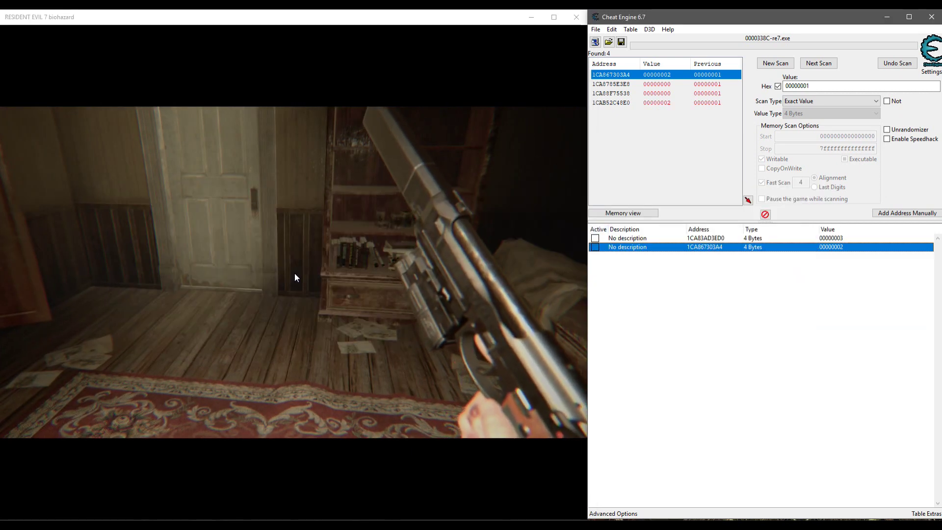
{"action": "key", "text": "Return"}
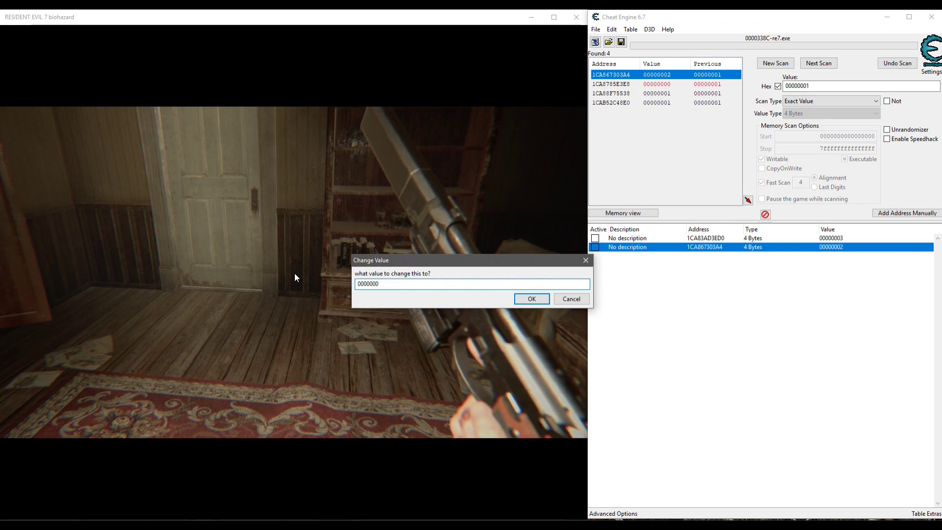
{"action": "key", "text": "BackSpace"}
{"action": "type", "text": "3"}
{"action": "key", "text": "Return"}
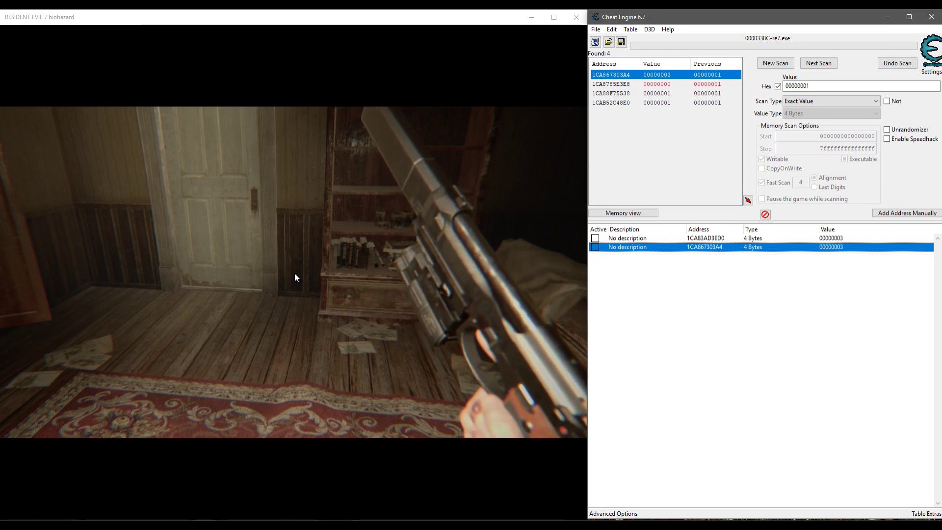
{"action": "key", "text": "space"}
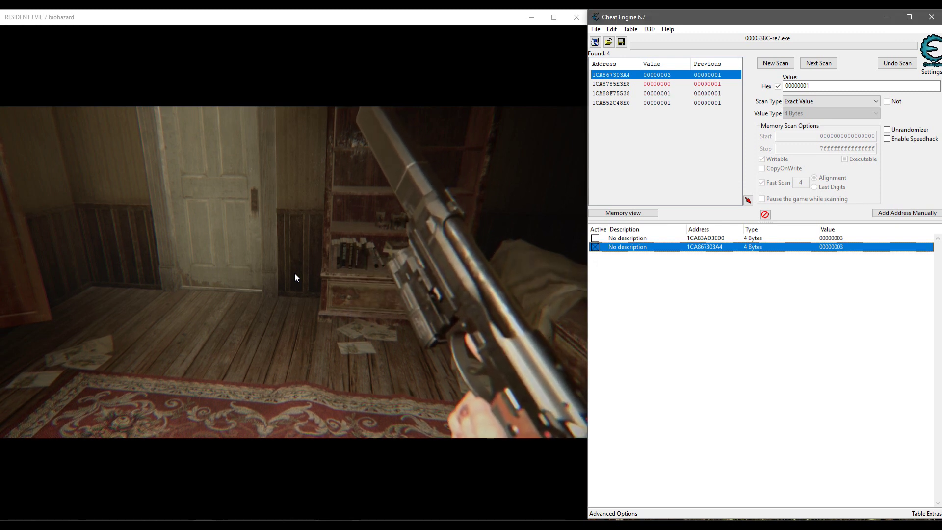
- Return to the game and fire several shots at the door to test the frozen ammo count
{"action": "left_click", "coordinate": [295, 273]}
{"action": "left_click", "coordinate": [294, 272]}
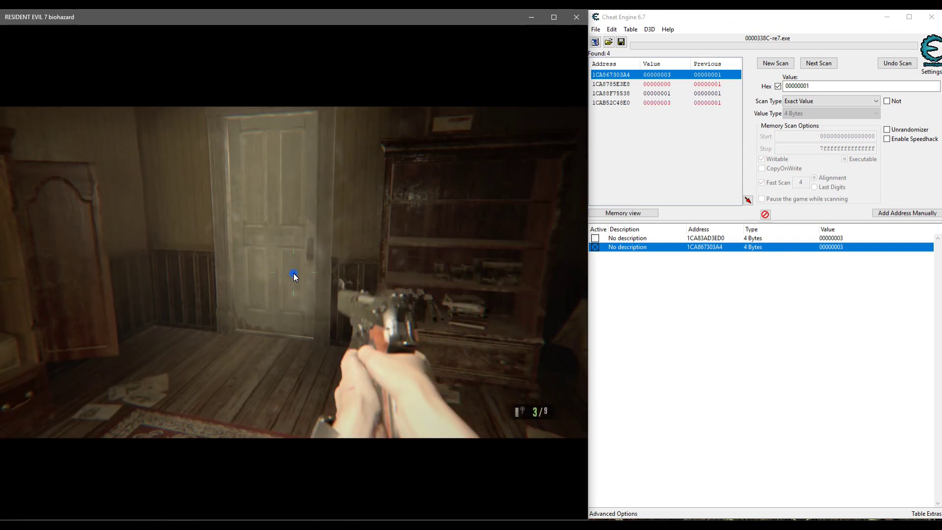
{"action": "left_click", "coordinate": [293, 273]}
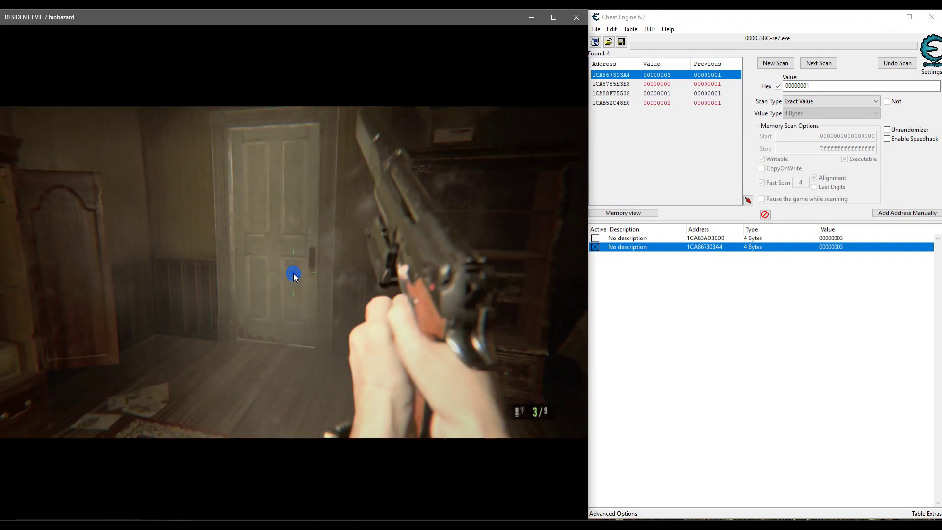
{"action": "left_click", "coordinate": [293, 275]}
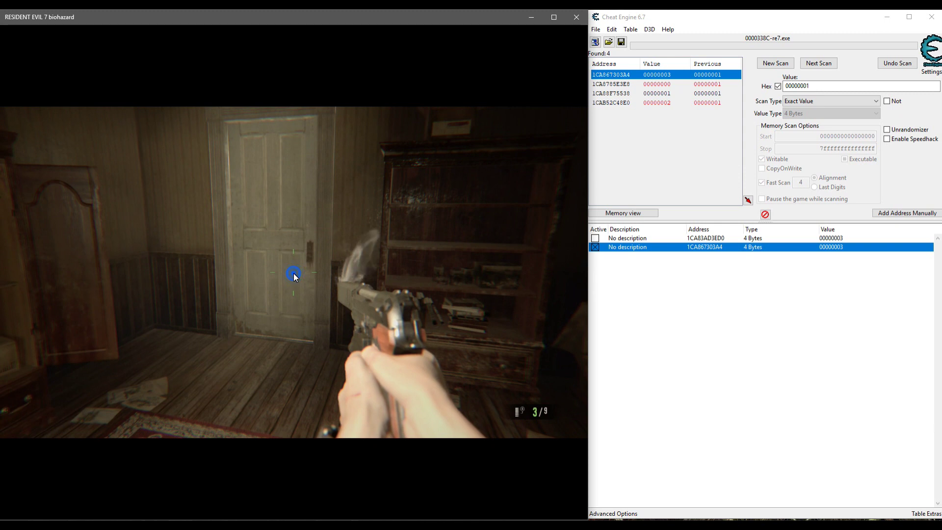
{"action": "left_click", "coordinate": [293, 275]}
{"action": "left_click", "coordinate": [294, 273]}
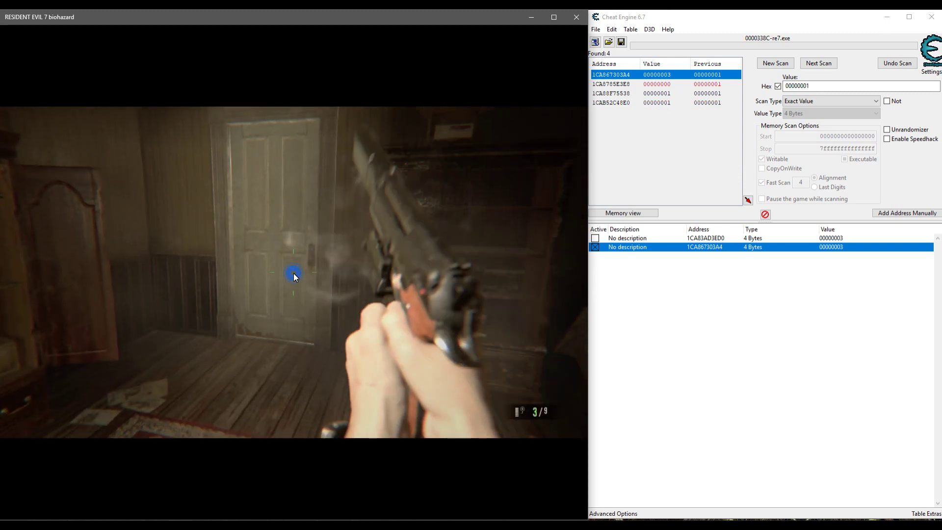
- Leave the save room for the corridor by the stairs and check the item inventory there
{"action": "key", "text": "w"}
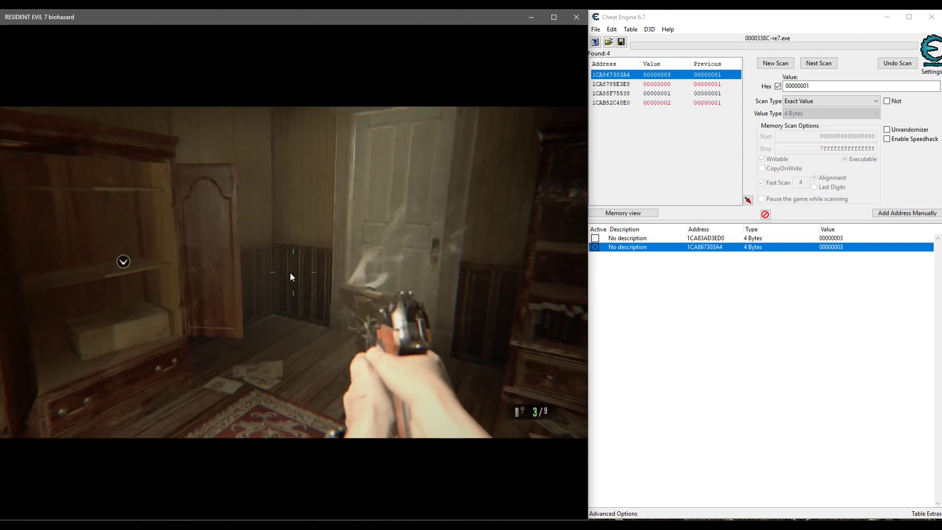
{"action": "key", "text": "w"}
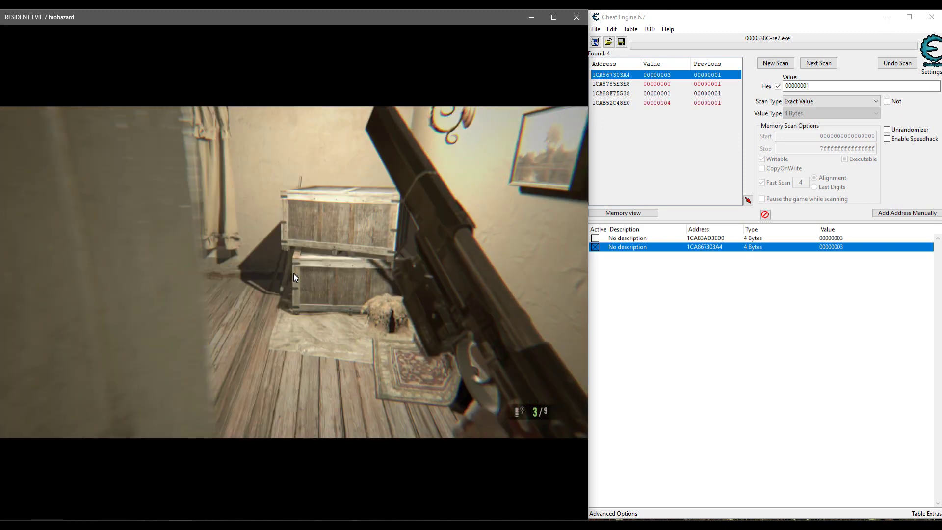
{"action": "key", "text": "w"}
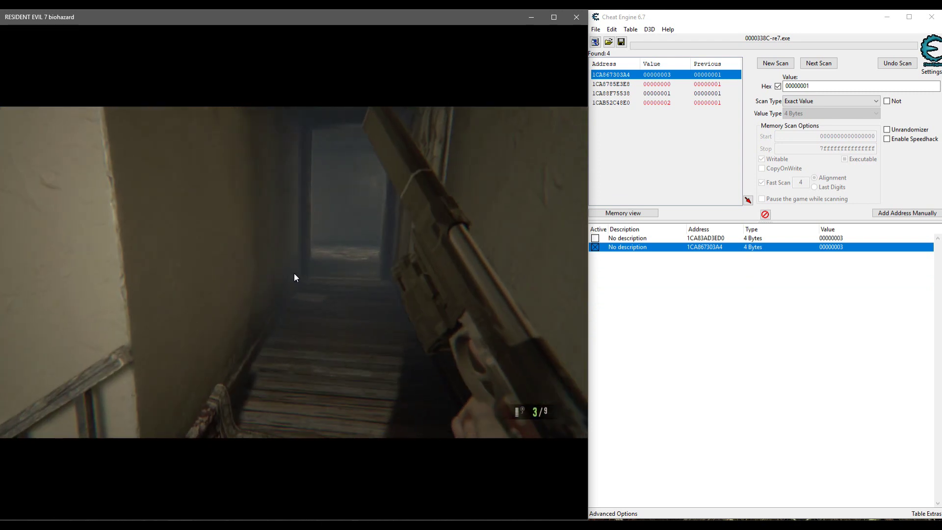
{"action": "key", "text": "Tab"}
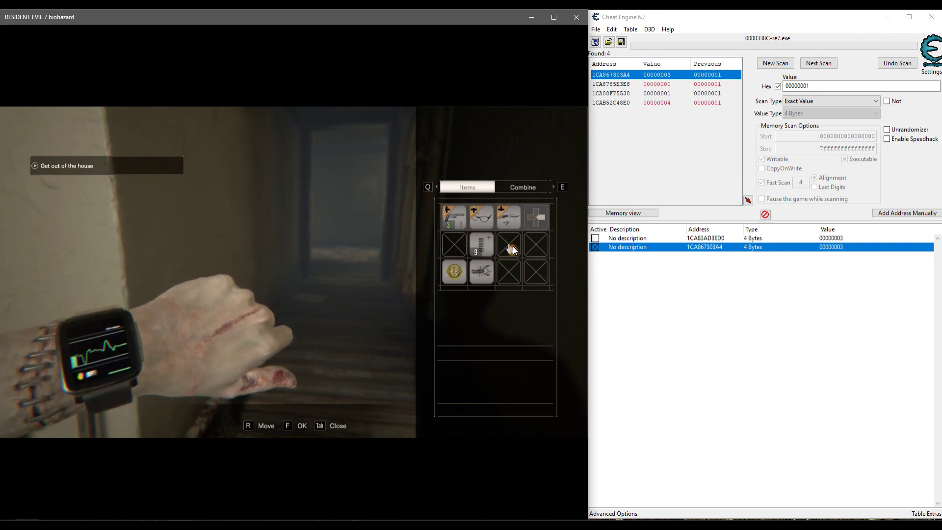
{"action": "key", "text": "Tab"}
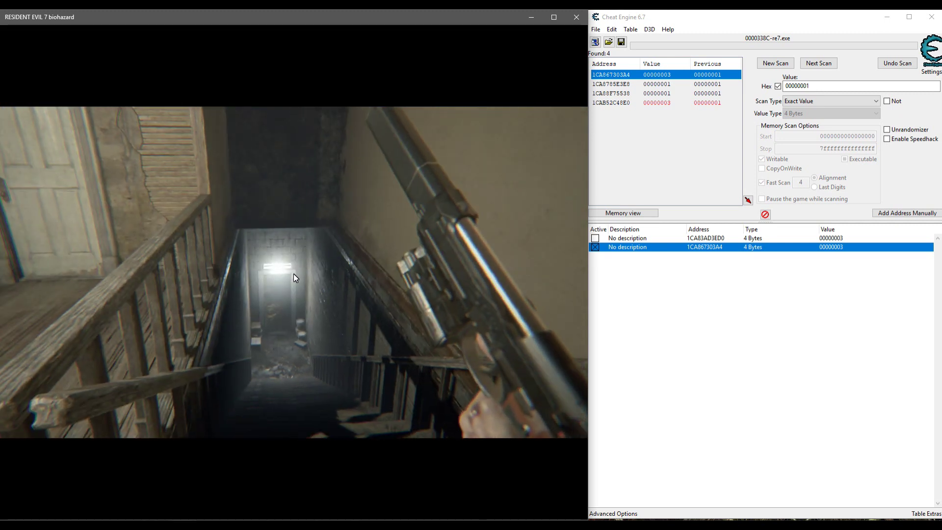
- Go through the dark corridor and shoot the creature there with the frozen-ammo handgun
{"action": "key", "text": "w"}
{"action": "key", "text": "w"}
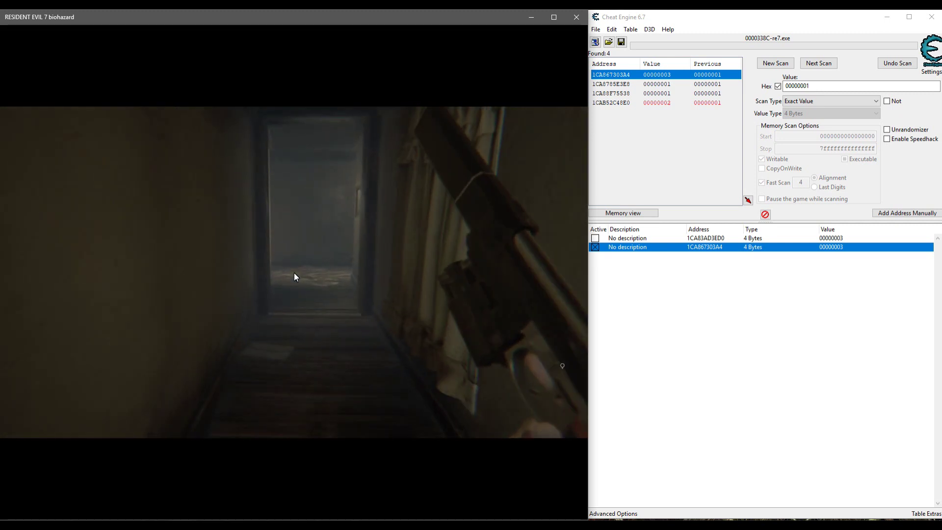
{"action": "key", "text": "w"}
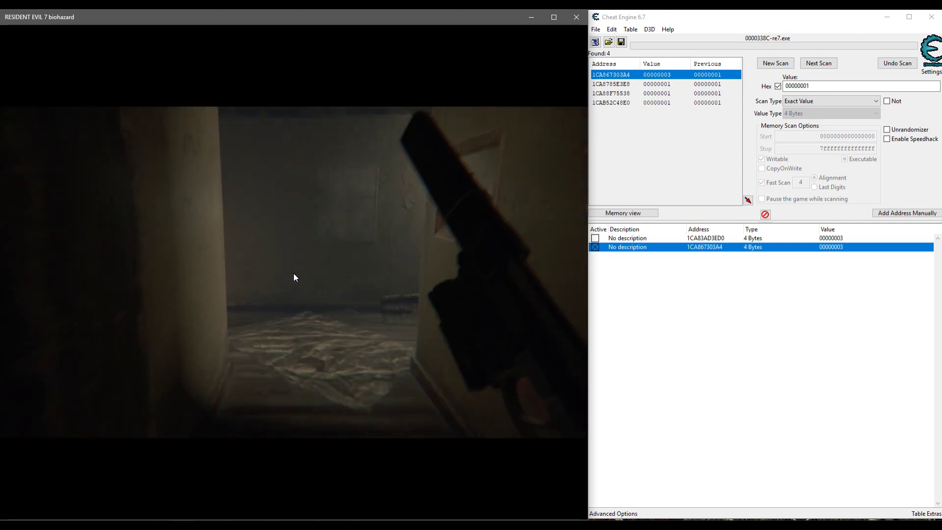
{"action": "key", "text": "w"}
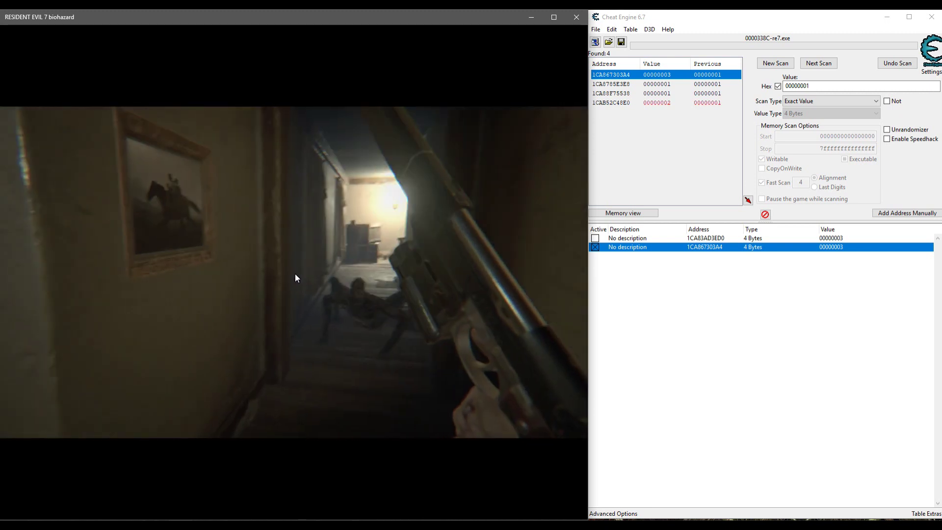
{"action": "left_click", "coordinate": [293, 273]}
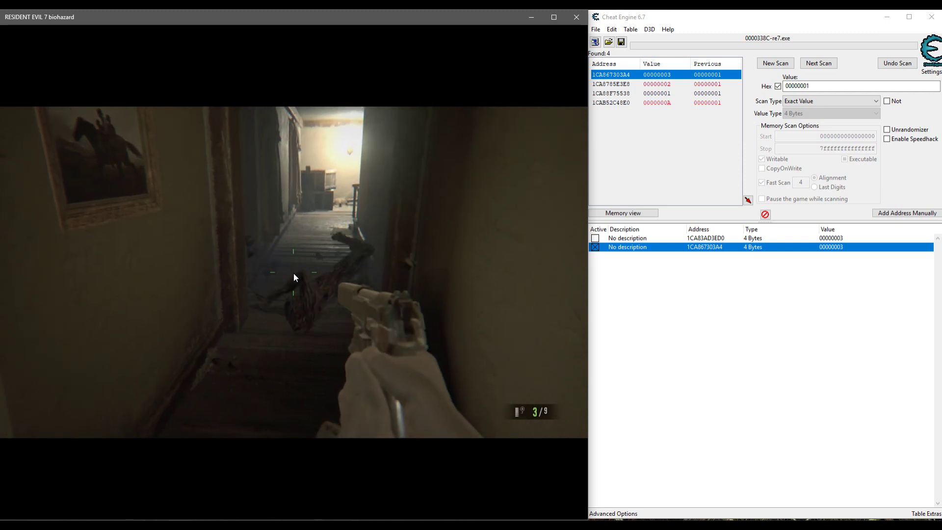
{"action": "key", "text": "2"}
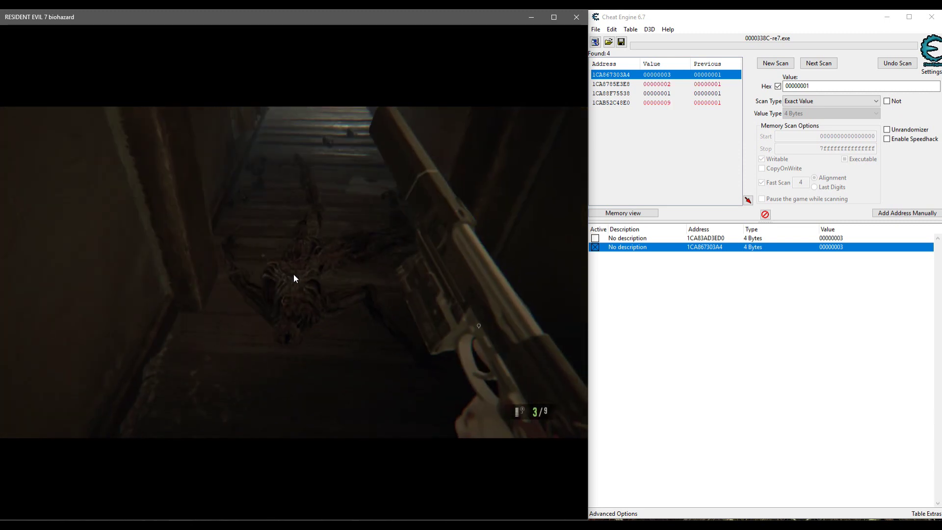
- Walk back along the corridor past the crates to the top of the staircase
{"action": "key", "text": "w"}
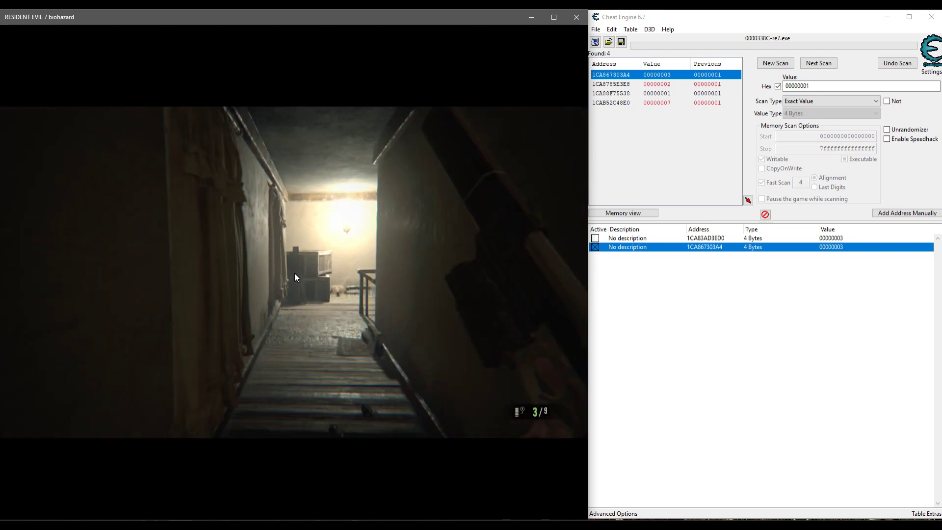
{"action": "key", "text": "w"}
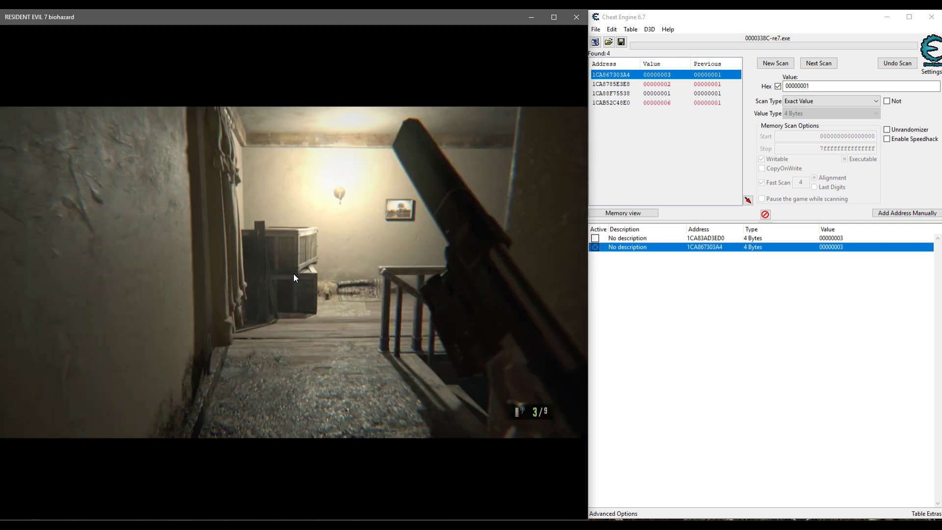
{"action": "key", "text": "w"}
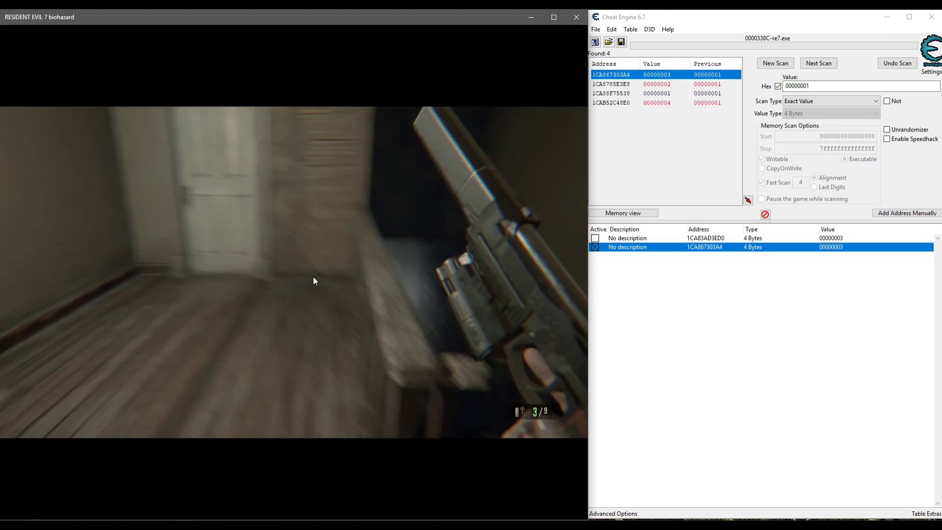
{"action": "key", "text": "w"}
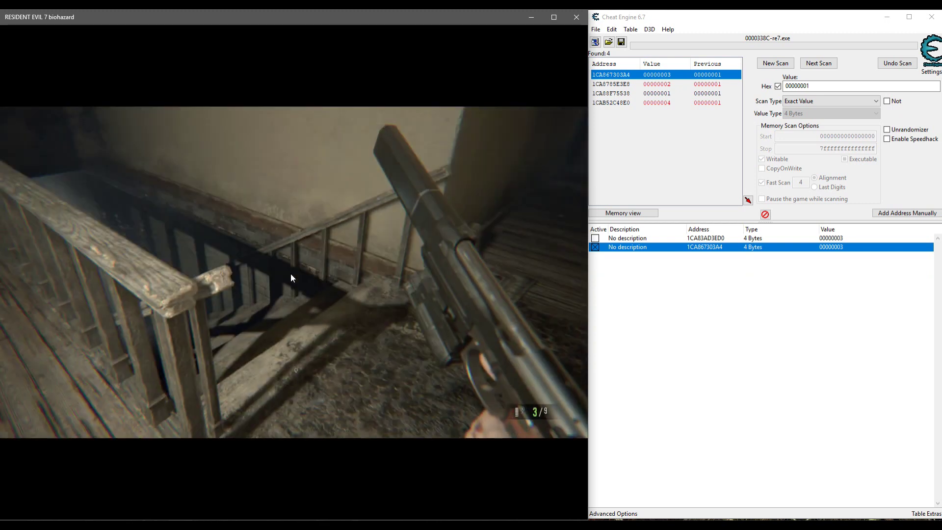
- Open the game inventory, switch to Cheat Engine and select the frozen ammo entry 1CA867303A4 in the cheat table
{"action": "key", "text": "Tab"}
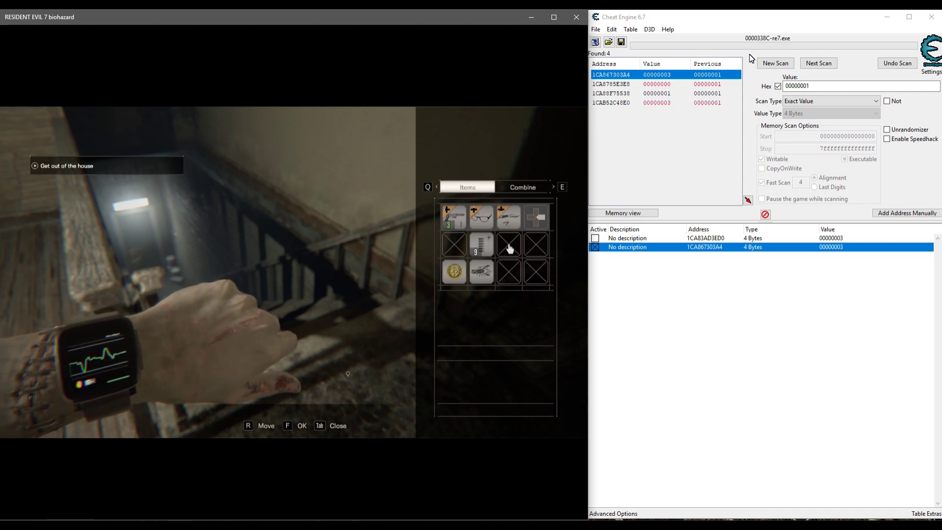
{"action": "left_click", "coordinate": [751, 58]}
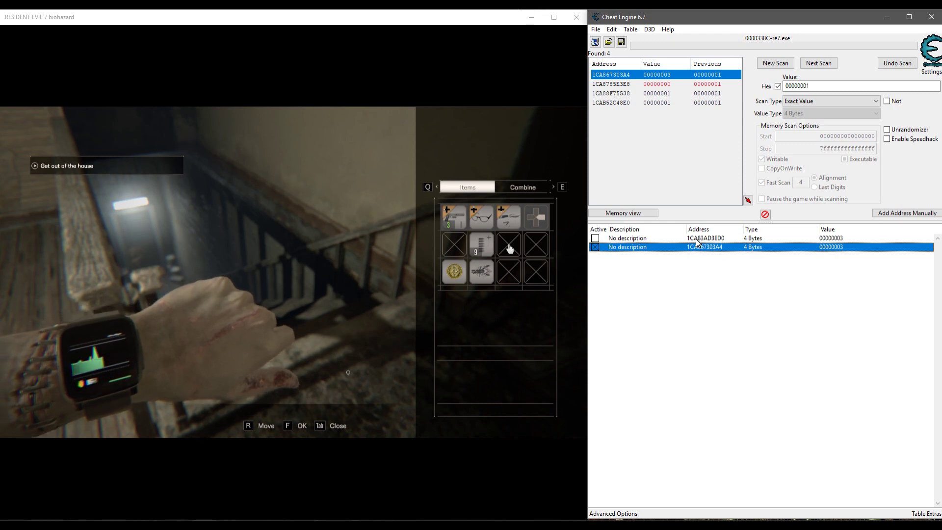
{"action": "left_click", "coordinate": [697, 240]}
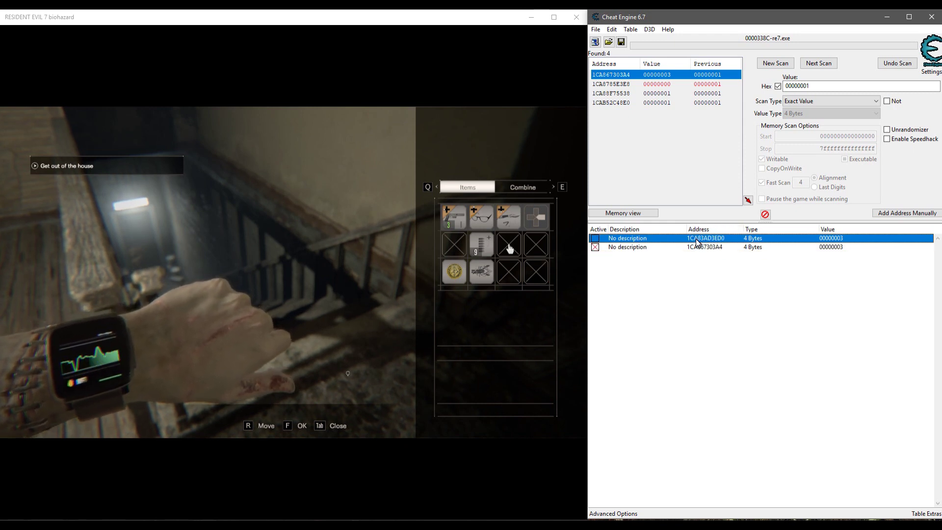
{"action": "key", "text": "Down"}
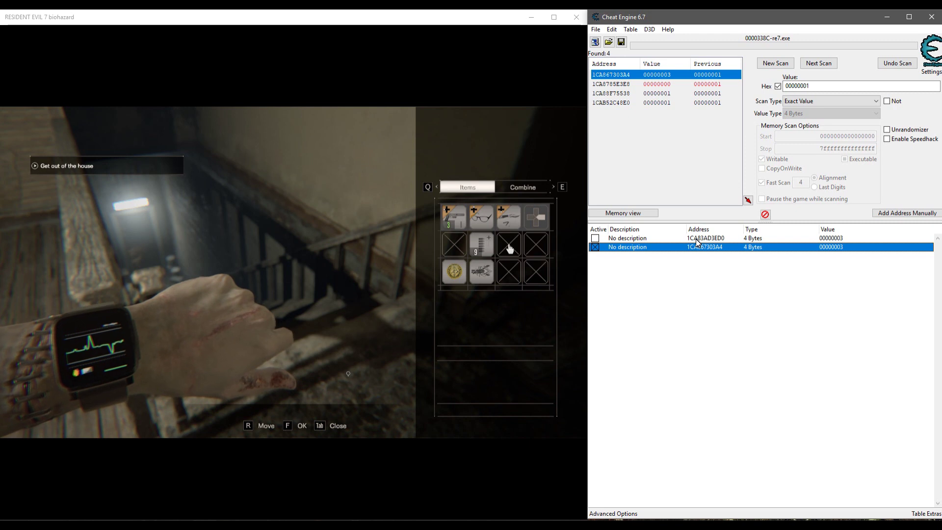